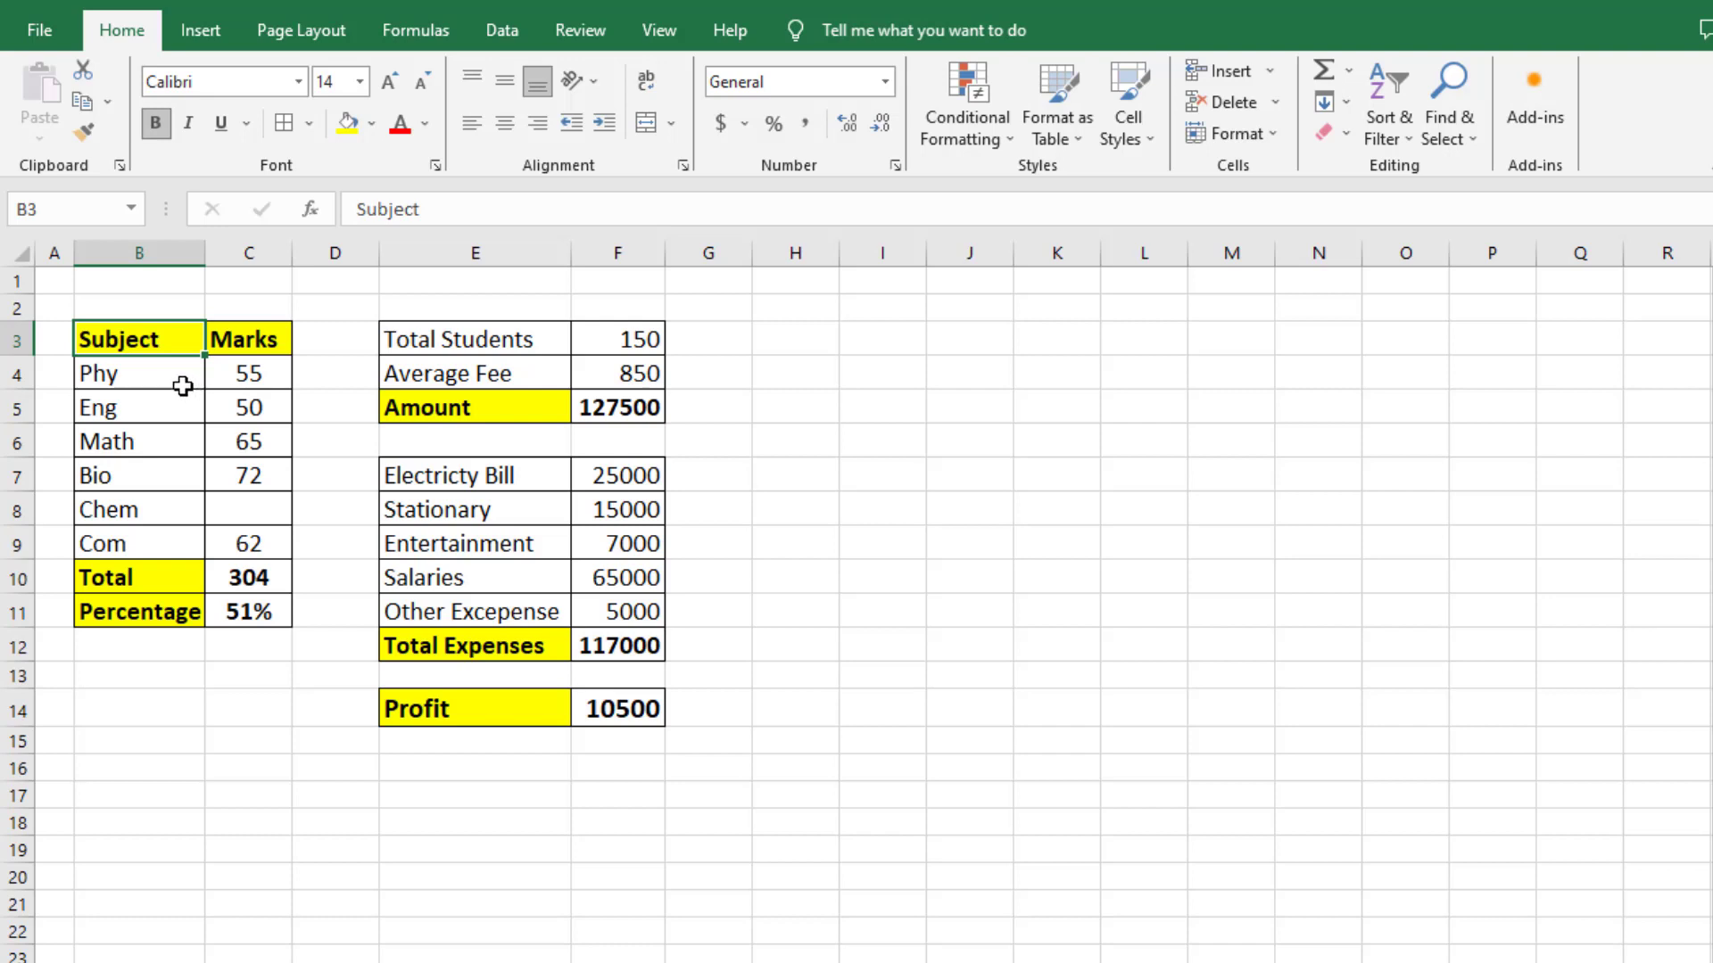
- Examine the Subject and Marks table, the Total and Percentage formulas in C10 and C11, and the empty Chem cell C8
{"action": "left_click_drag", "start_coordinate": [171, 355], "coordinate": [160, 547]}
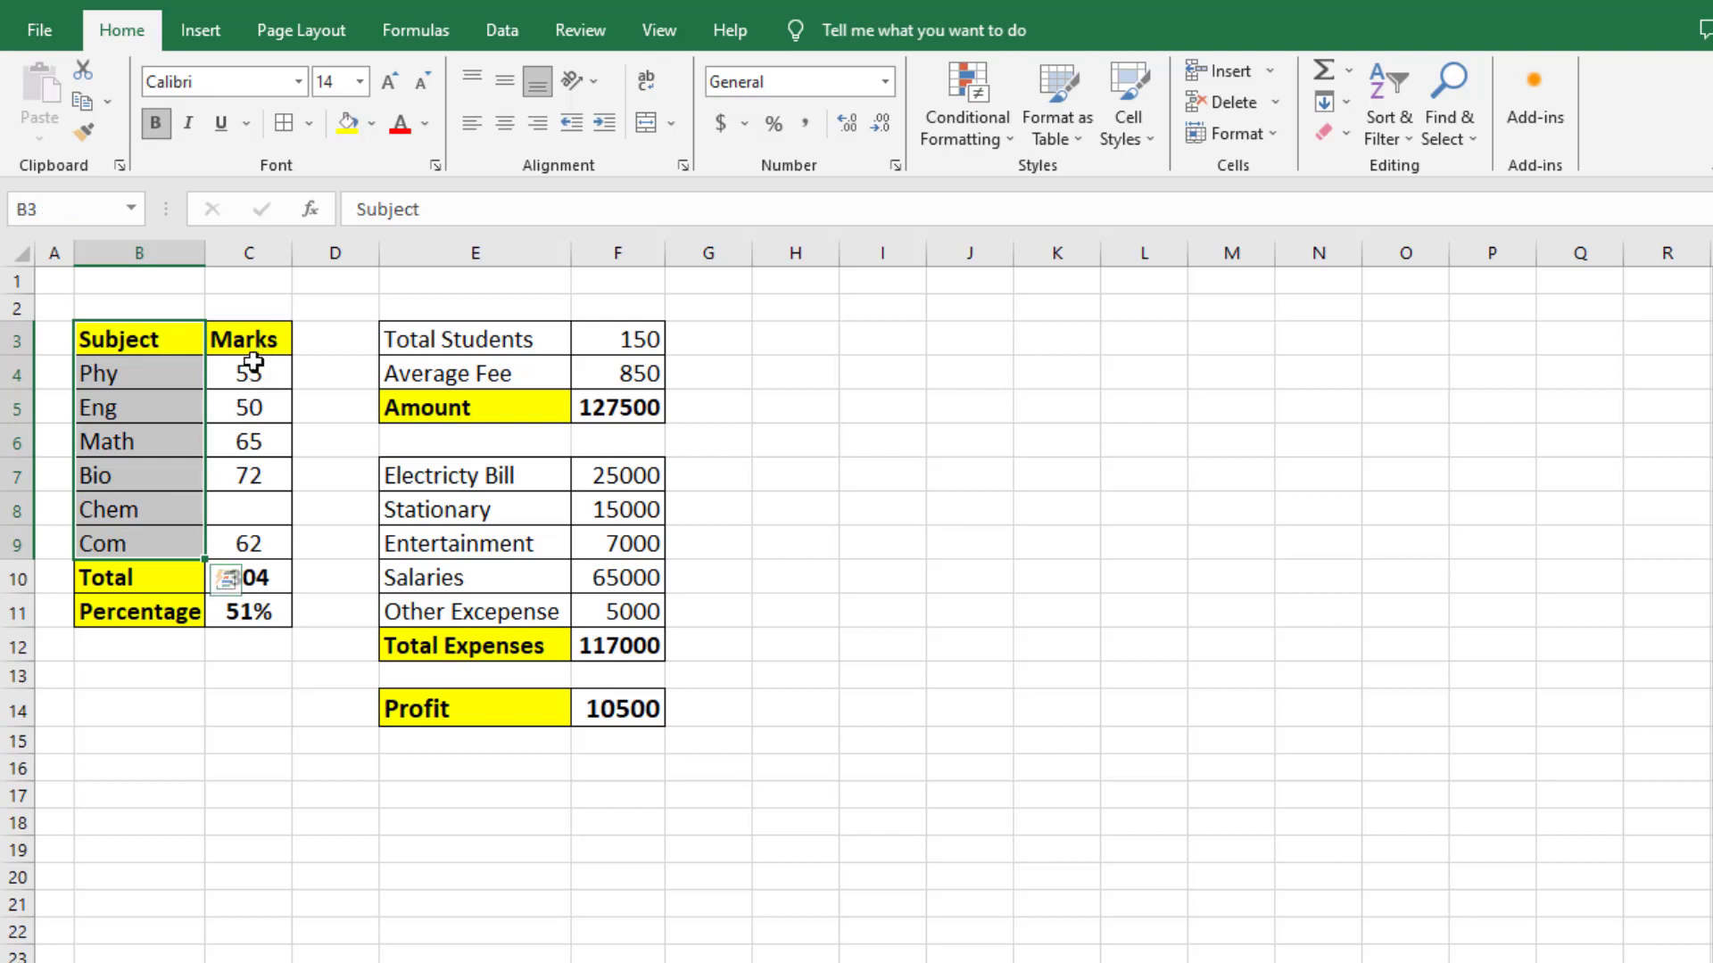
{"action": "left_click_drag", "start_coordinate": [248, 373], "coordinate": [250, 545]}
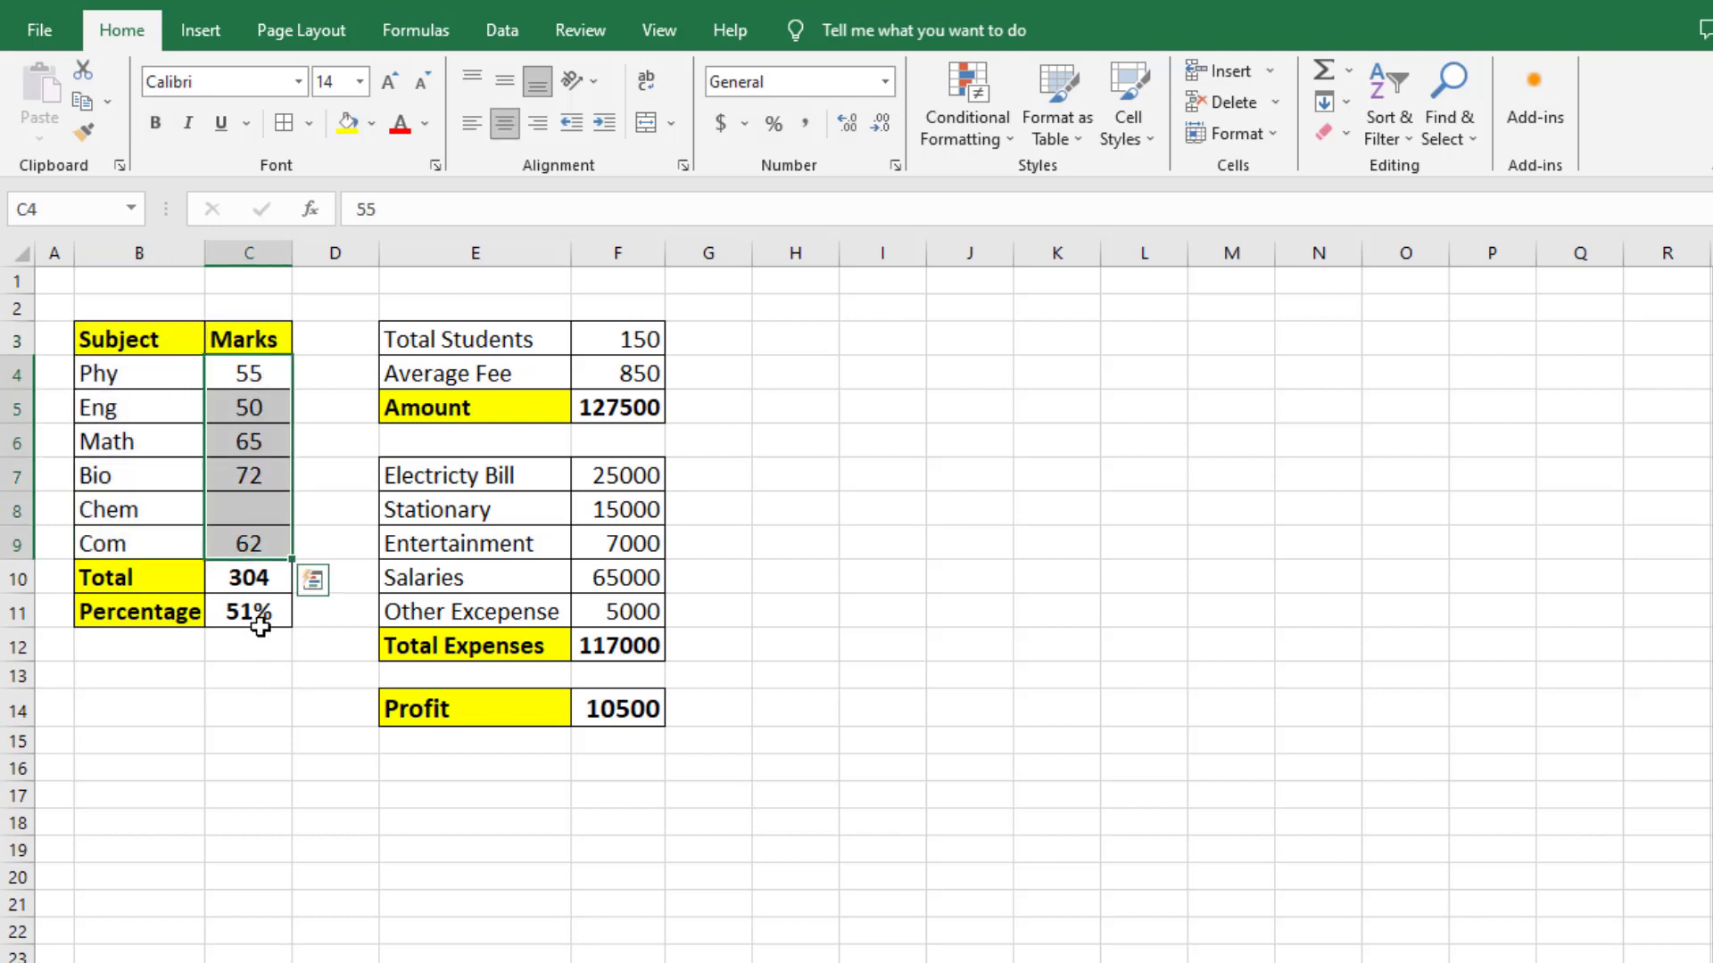
{"action": "left_click", "coordinate": [266, 584]}
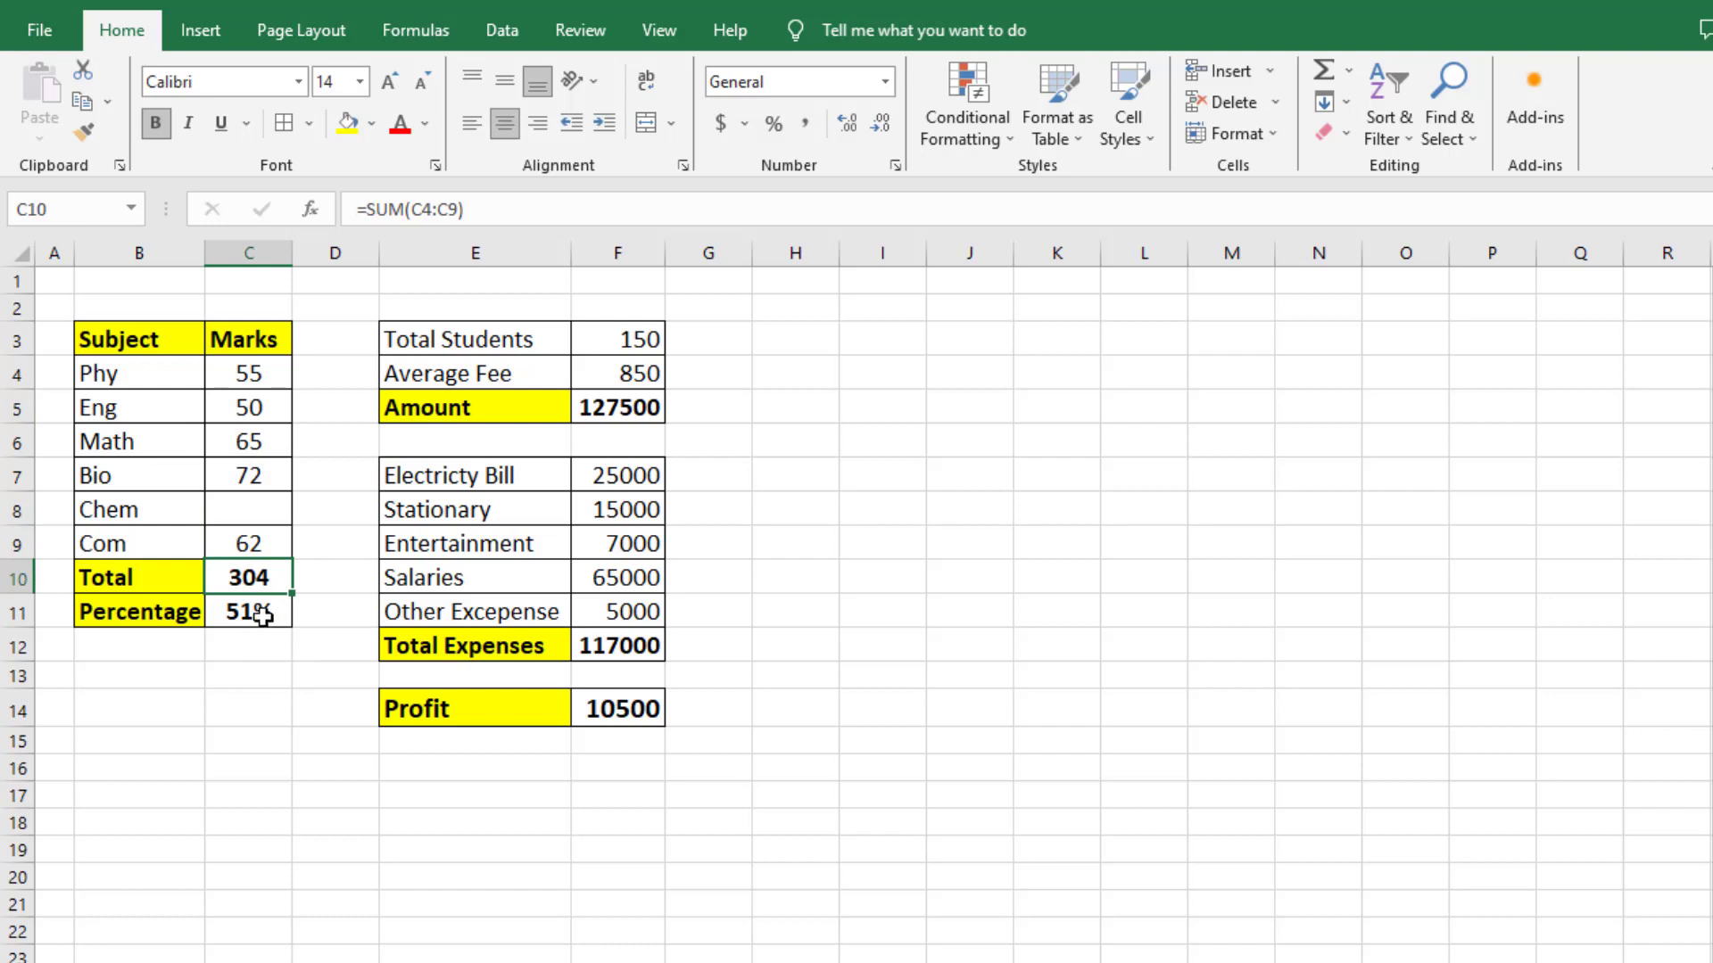
{"action": "left_click", "coordinate": [263, 615]}
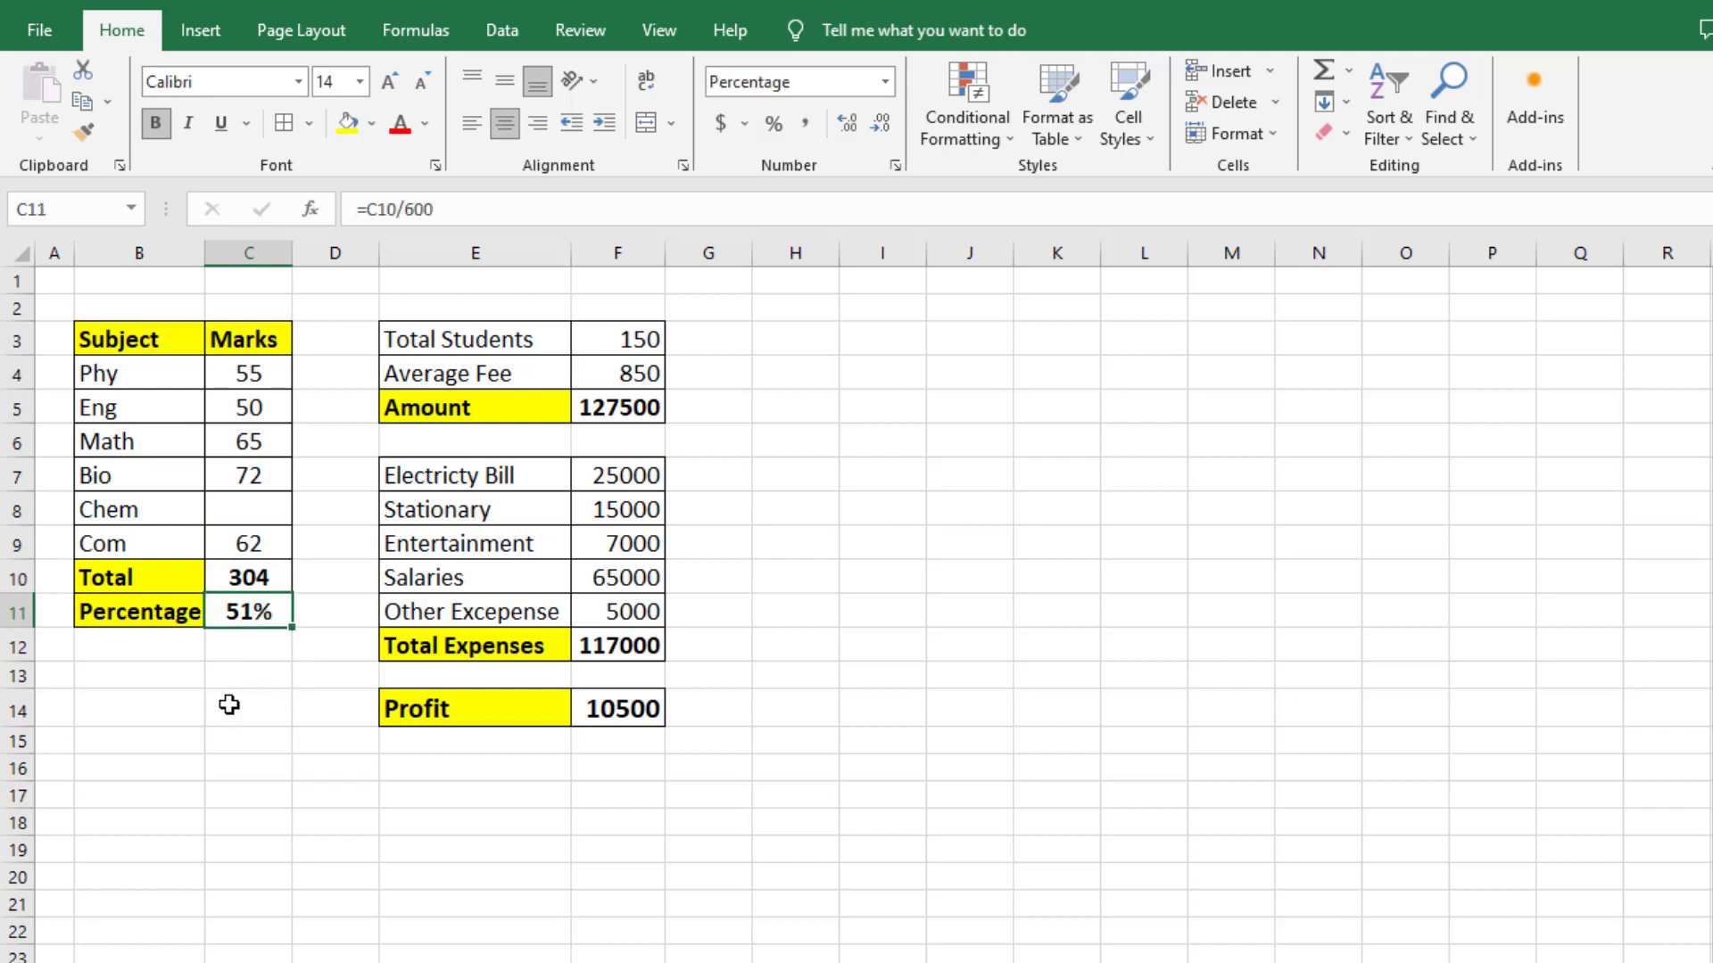
{"action": "left_click", "coordinate": [238, 518]}
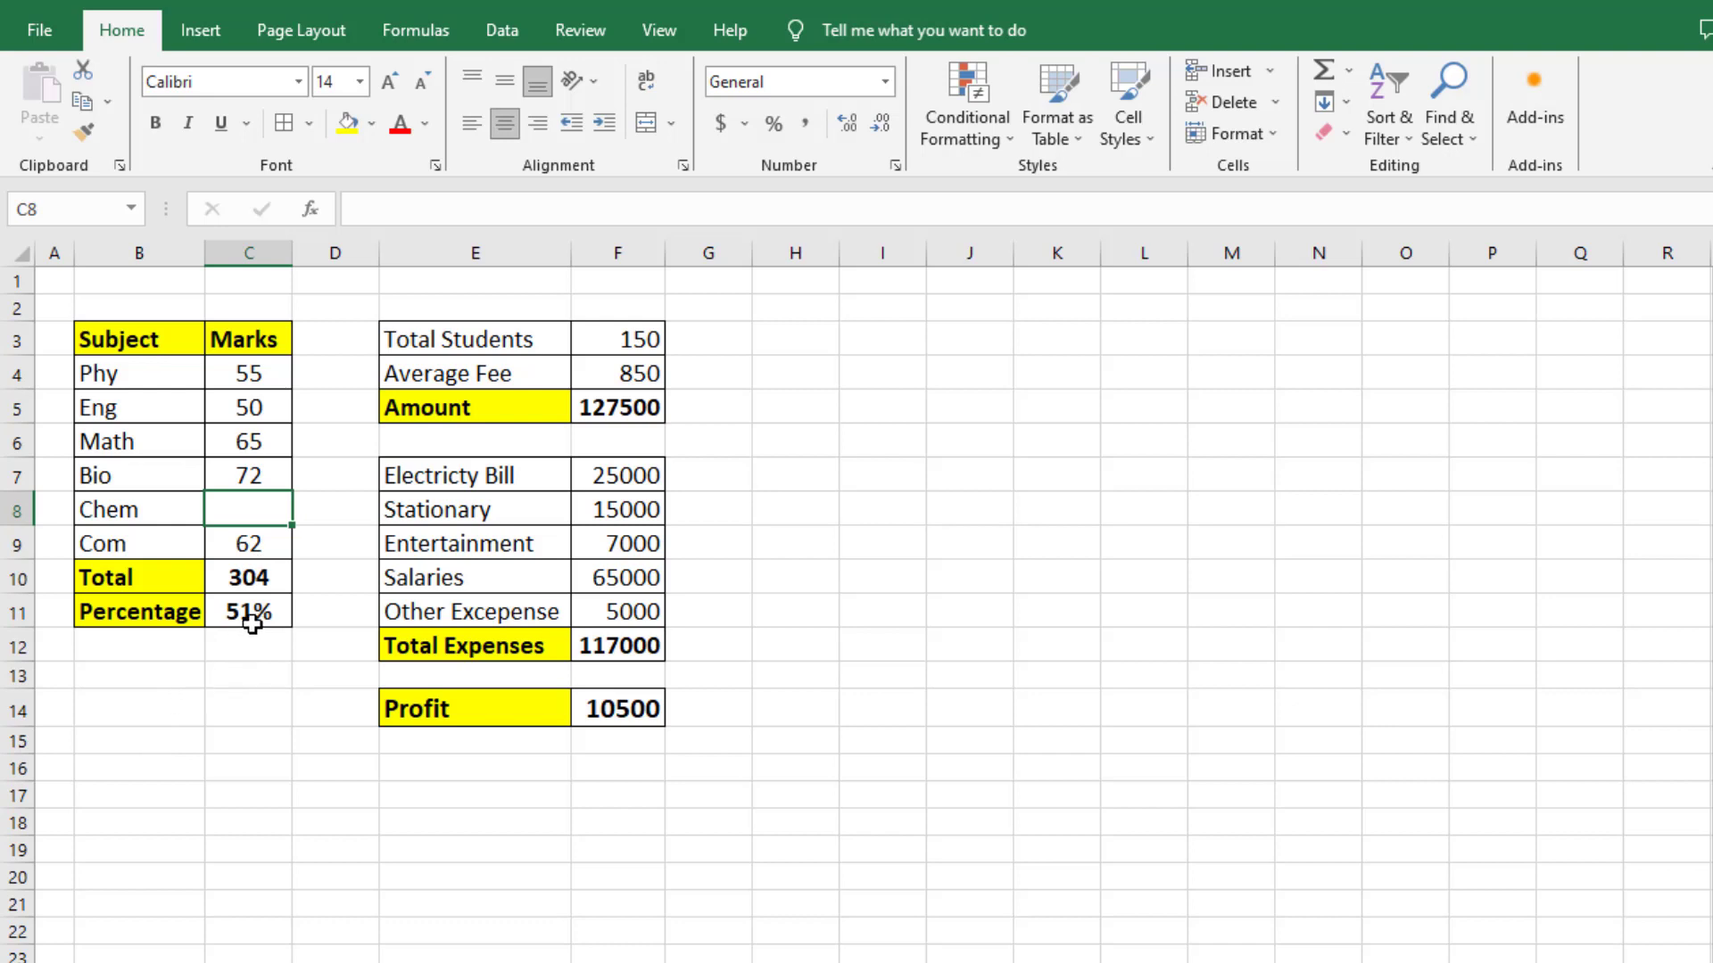
{"action": "left_click", "coordinate": [247, 579]}
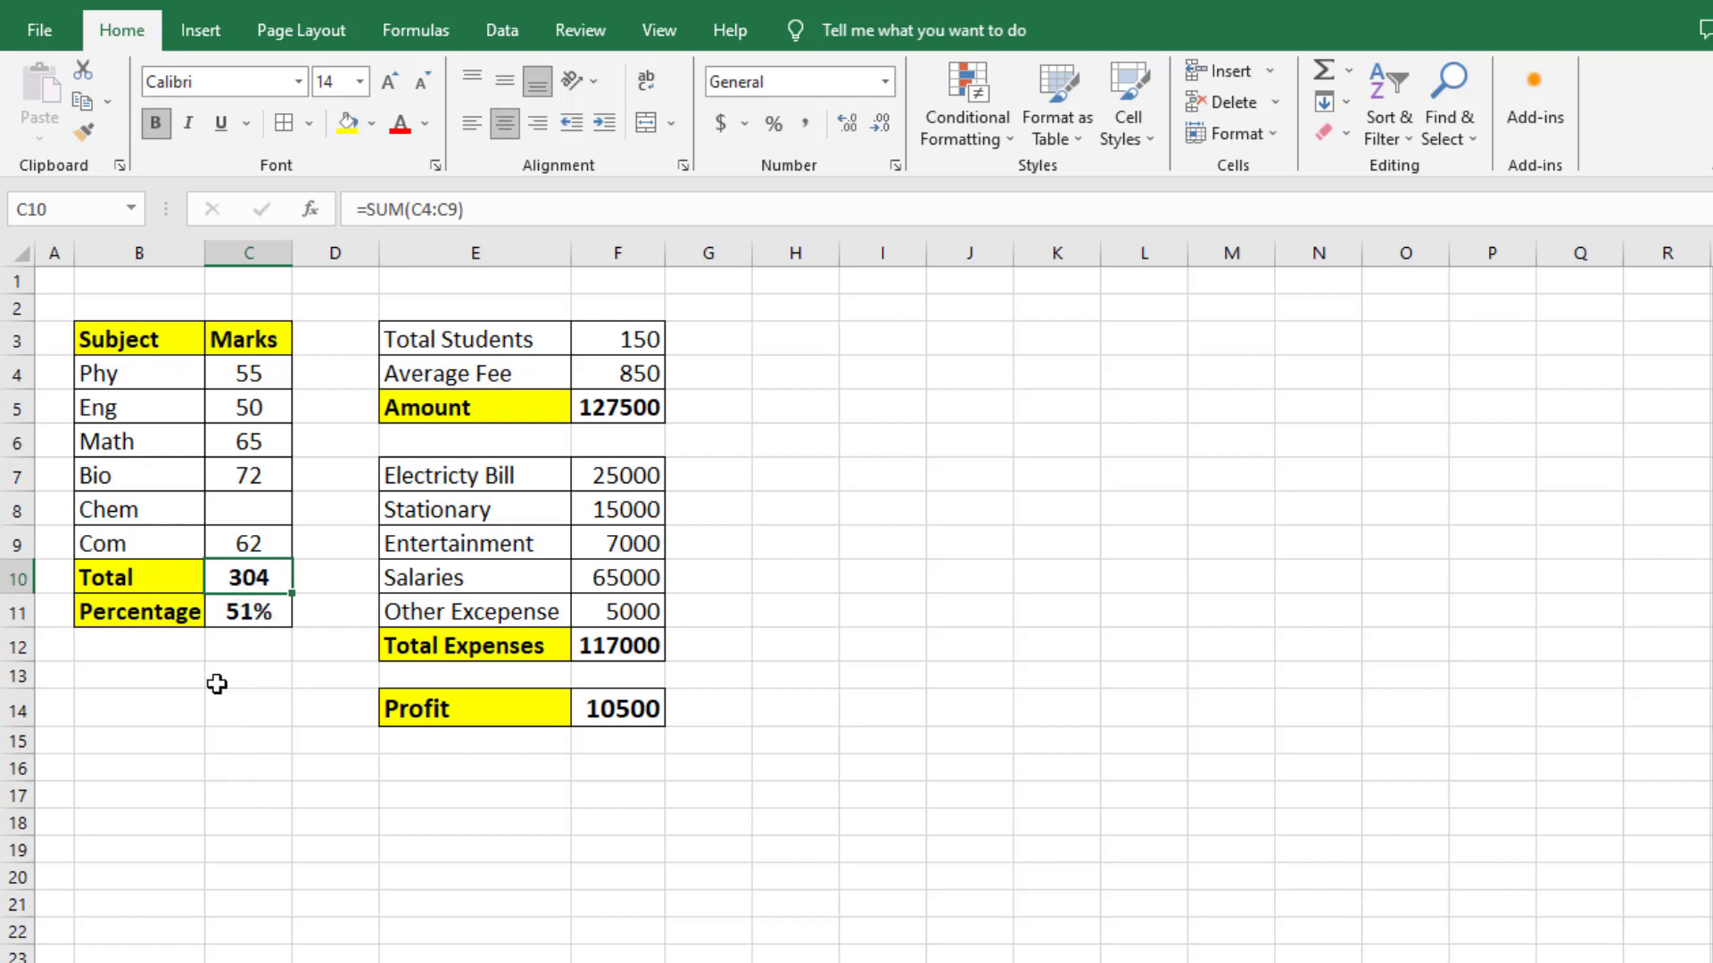
{"action": "left_click", "coordinate": [277, 517]}
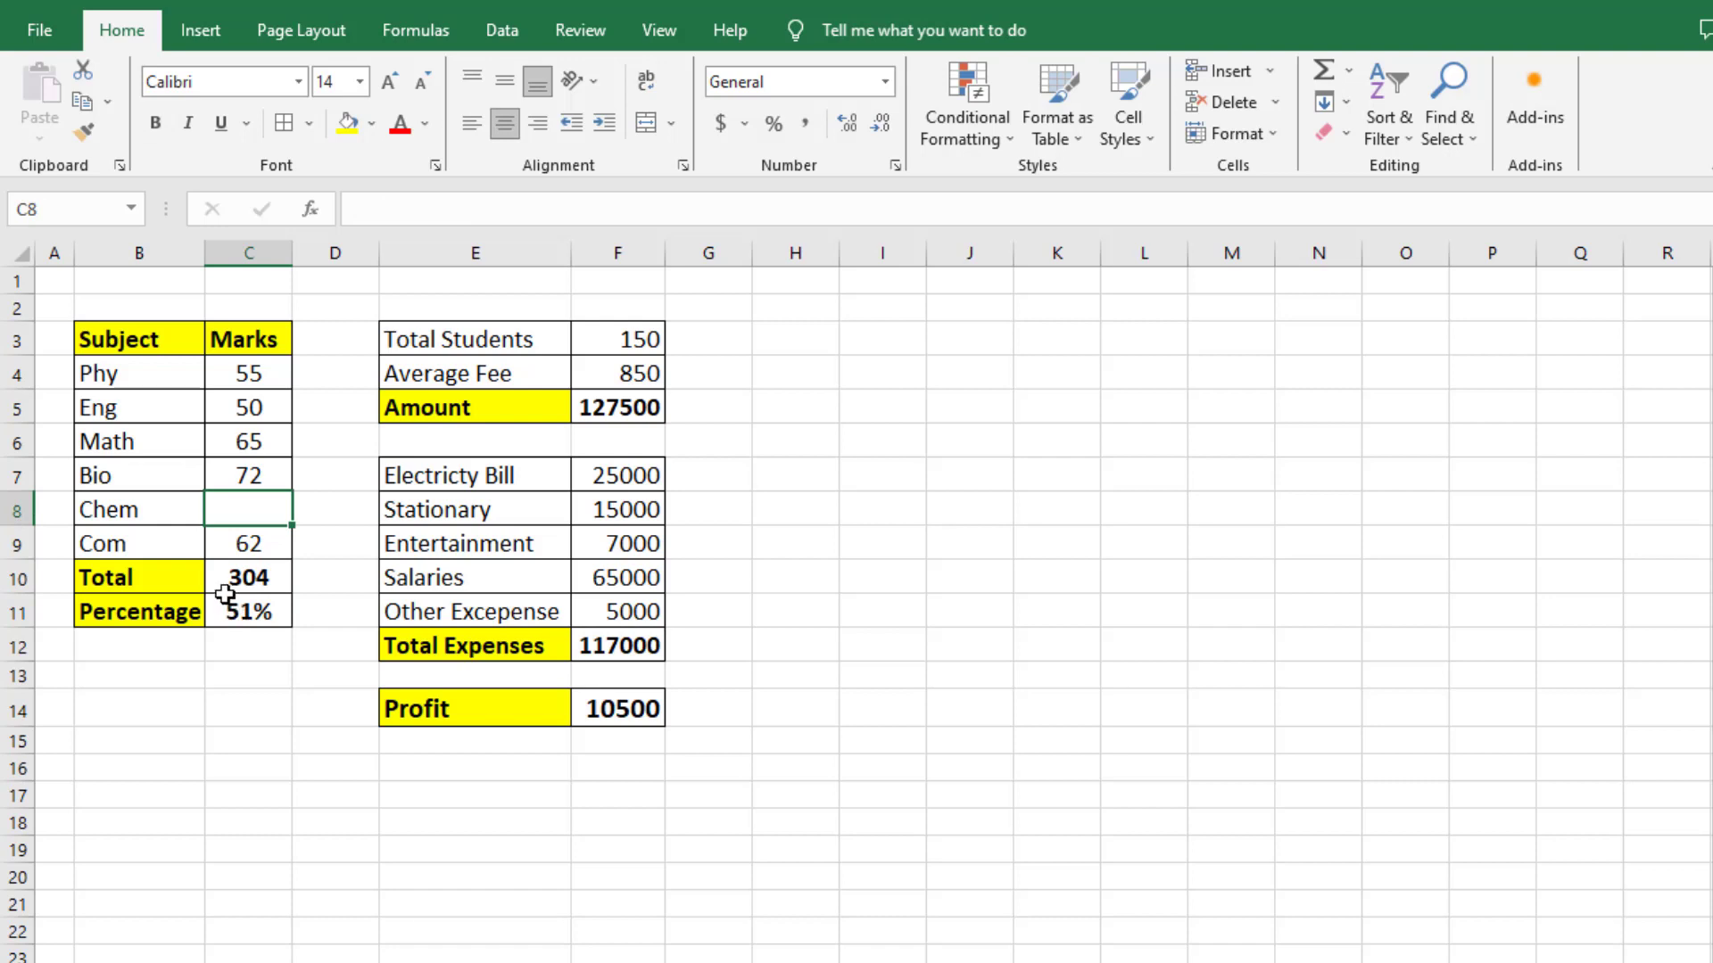
- Try Goal Seek on the Total in C10 with target value 385 by changing the Chem mark in C8, and discard the solution
{"action": "left_click", "coordinate": [251, 581]}
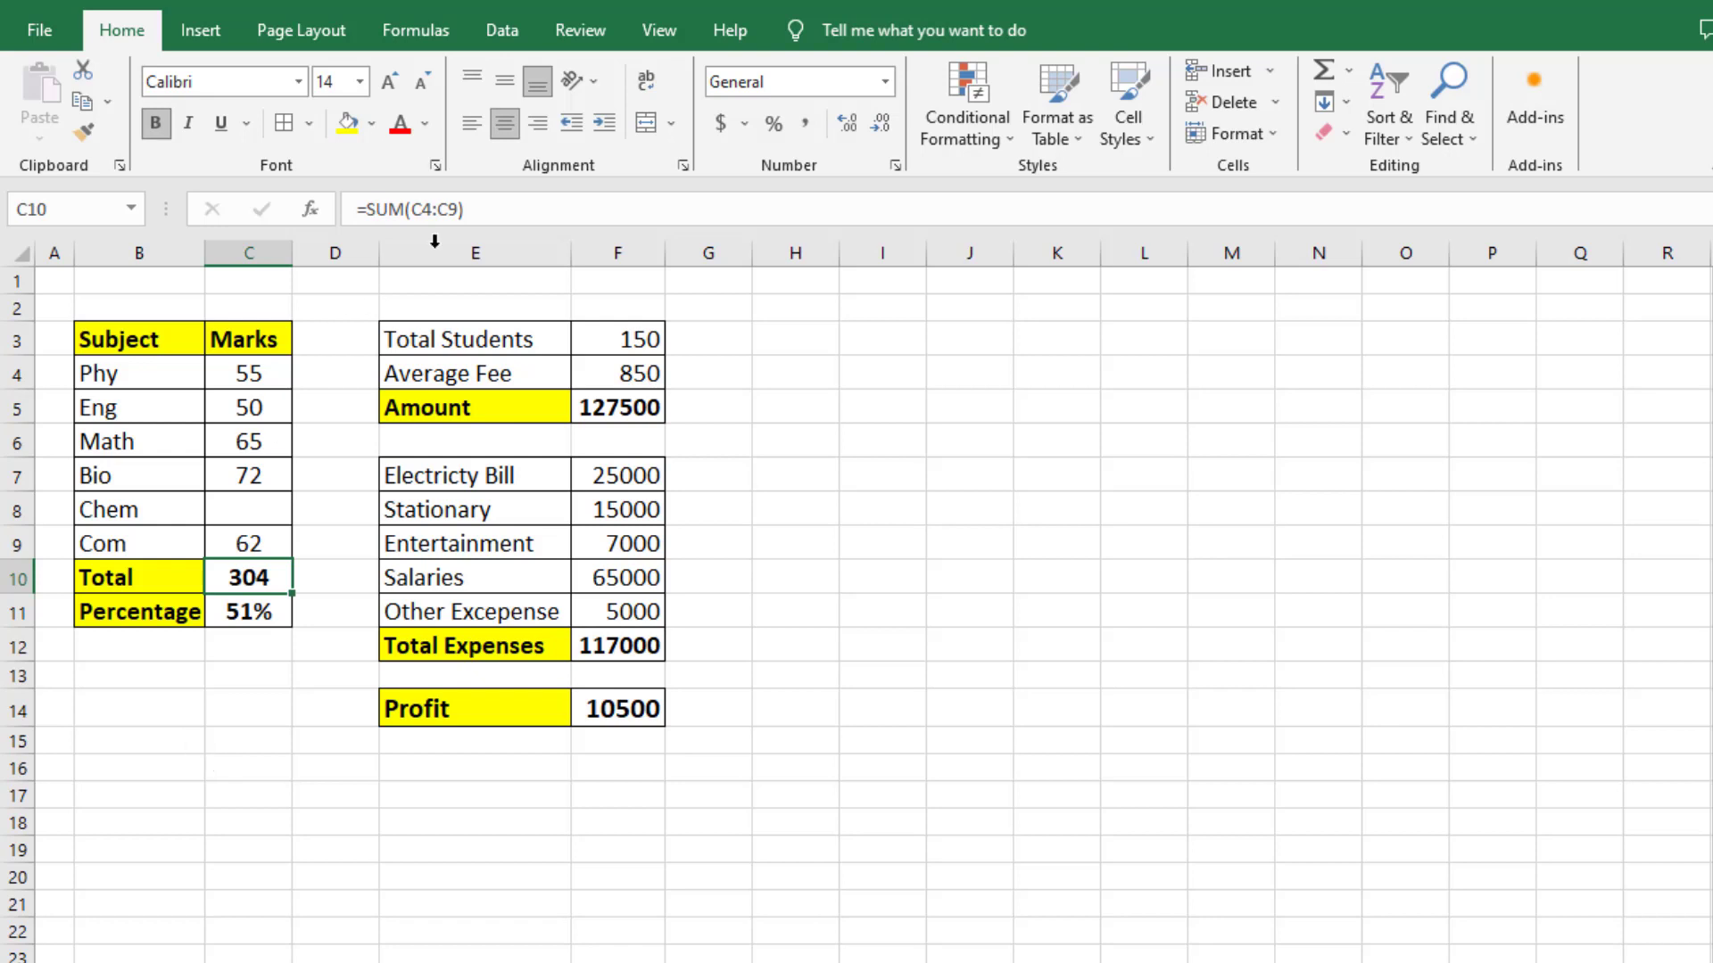
{"action": "left_click", "coordinate": [504, 32]}
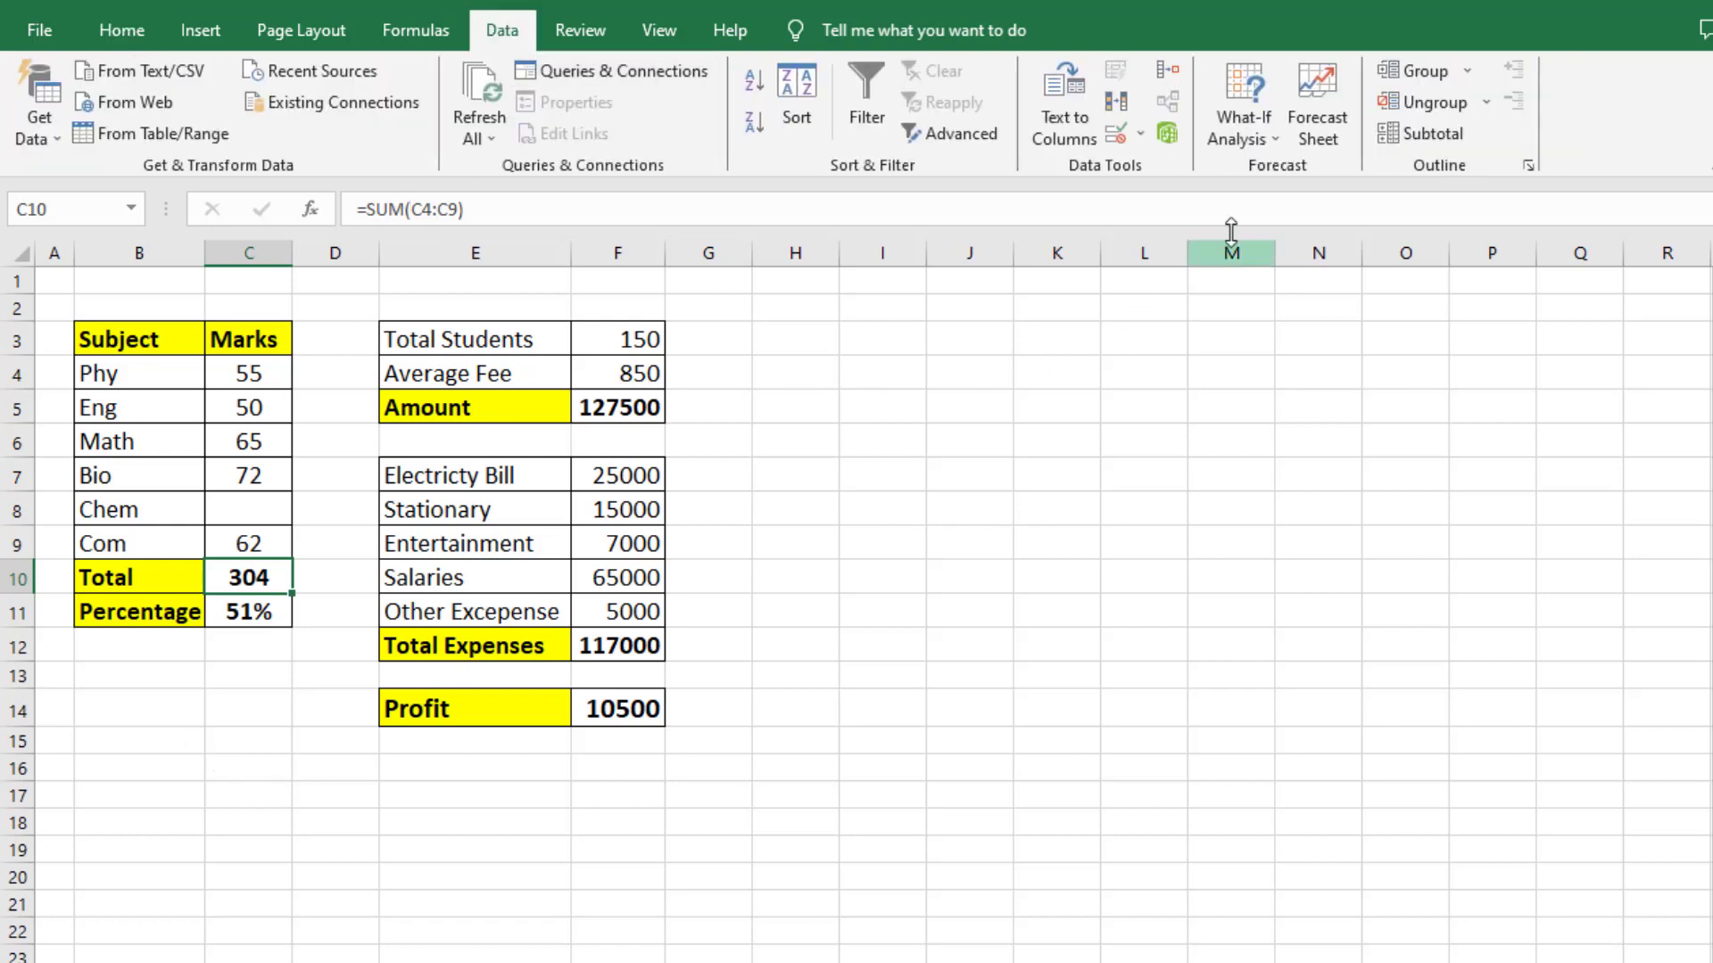
{"action": "left_click", "coordinate": [1262, 136]}
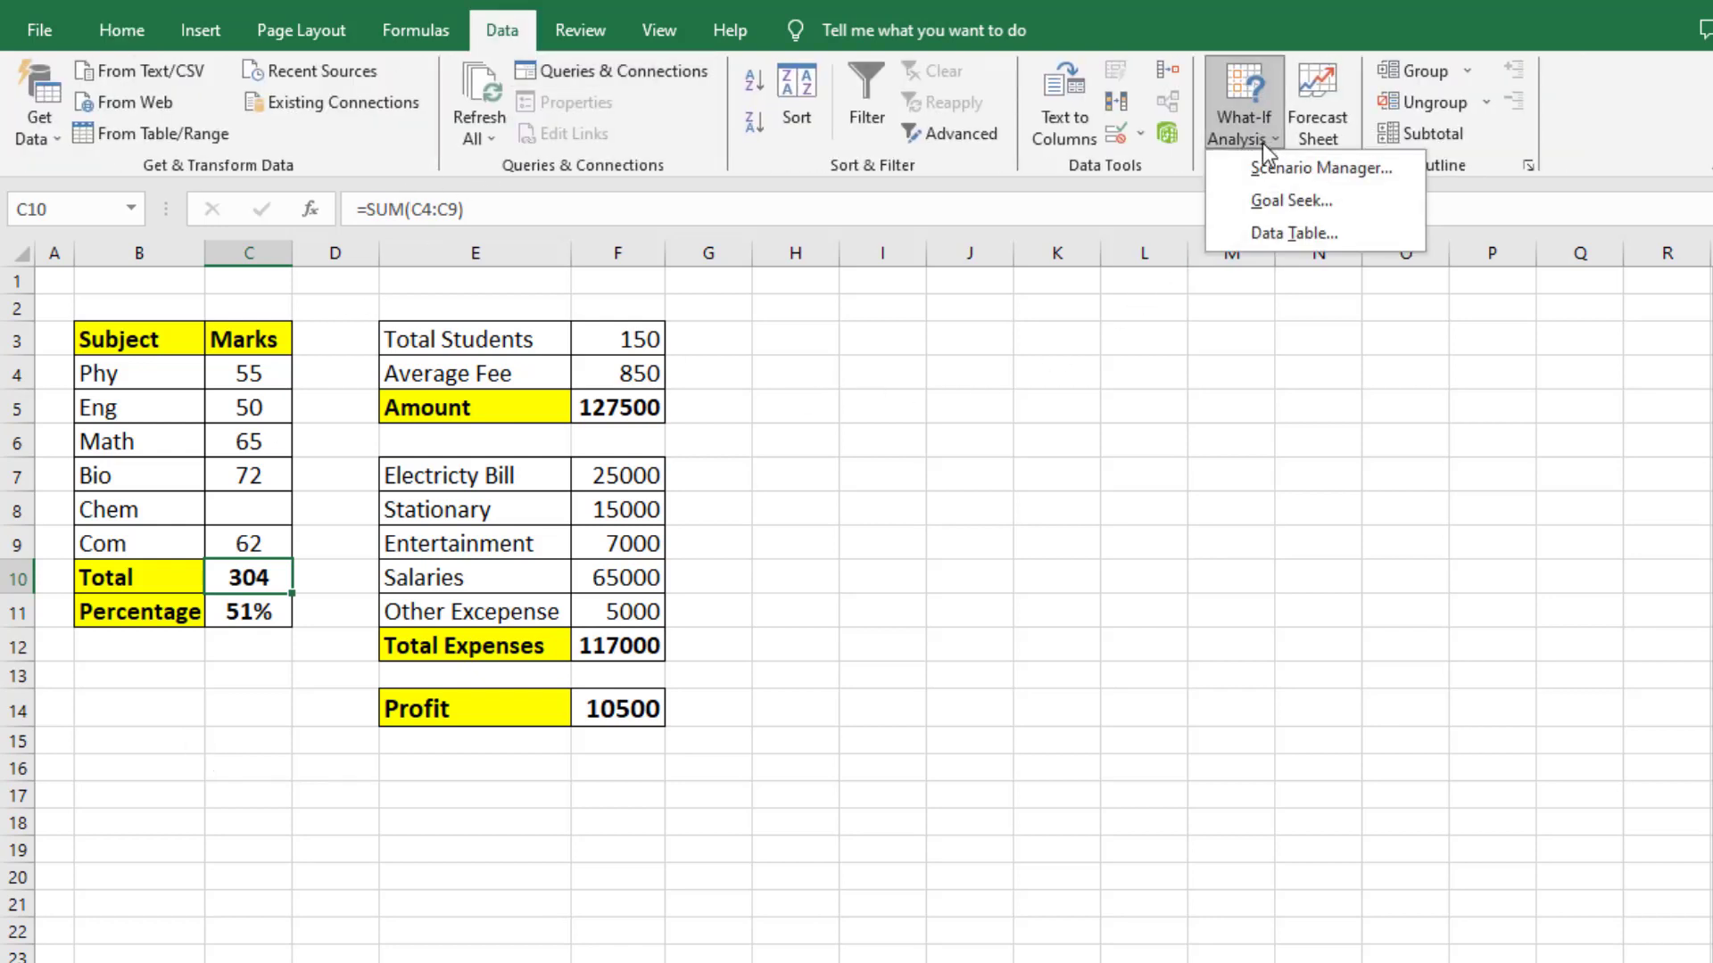
{"action": "left_click", "coordinate": [1265, 207]}
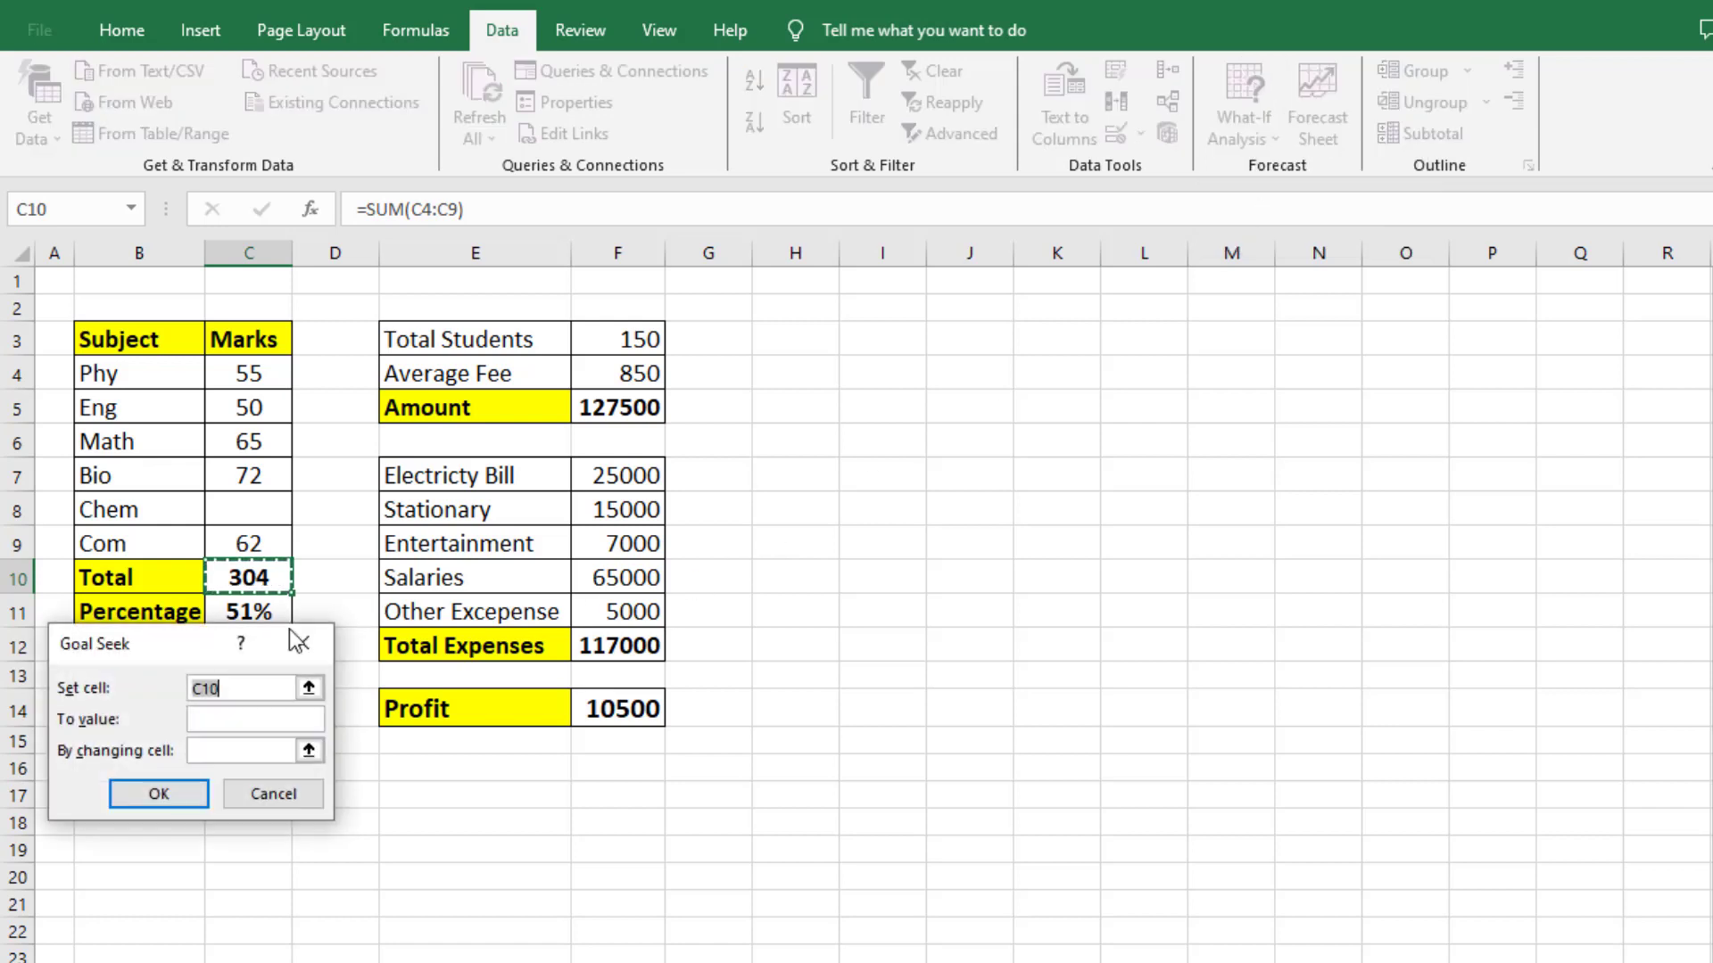
{"action": "left_click_drag", "start_coordinate": [179, 546], "coordinate": [323, 677]}
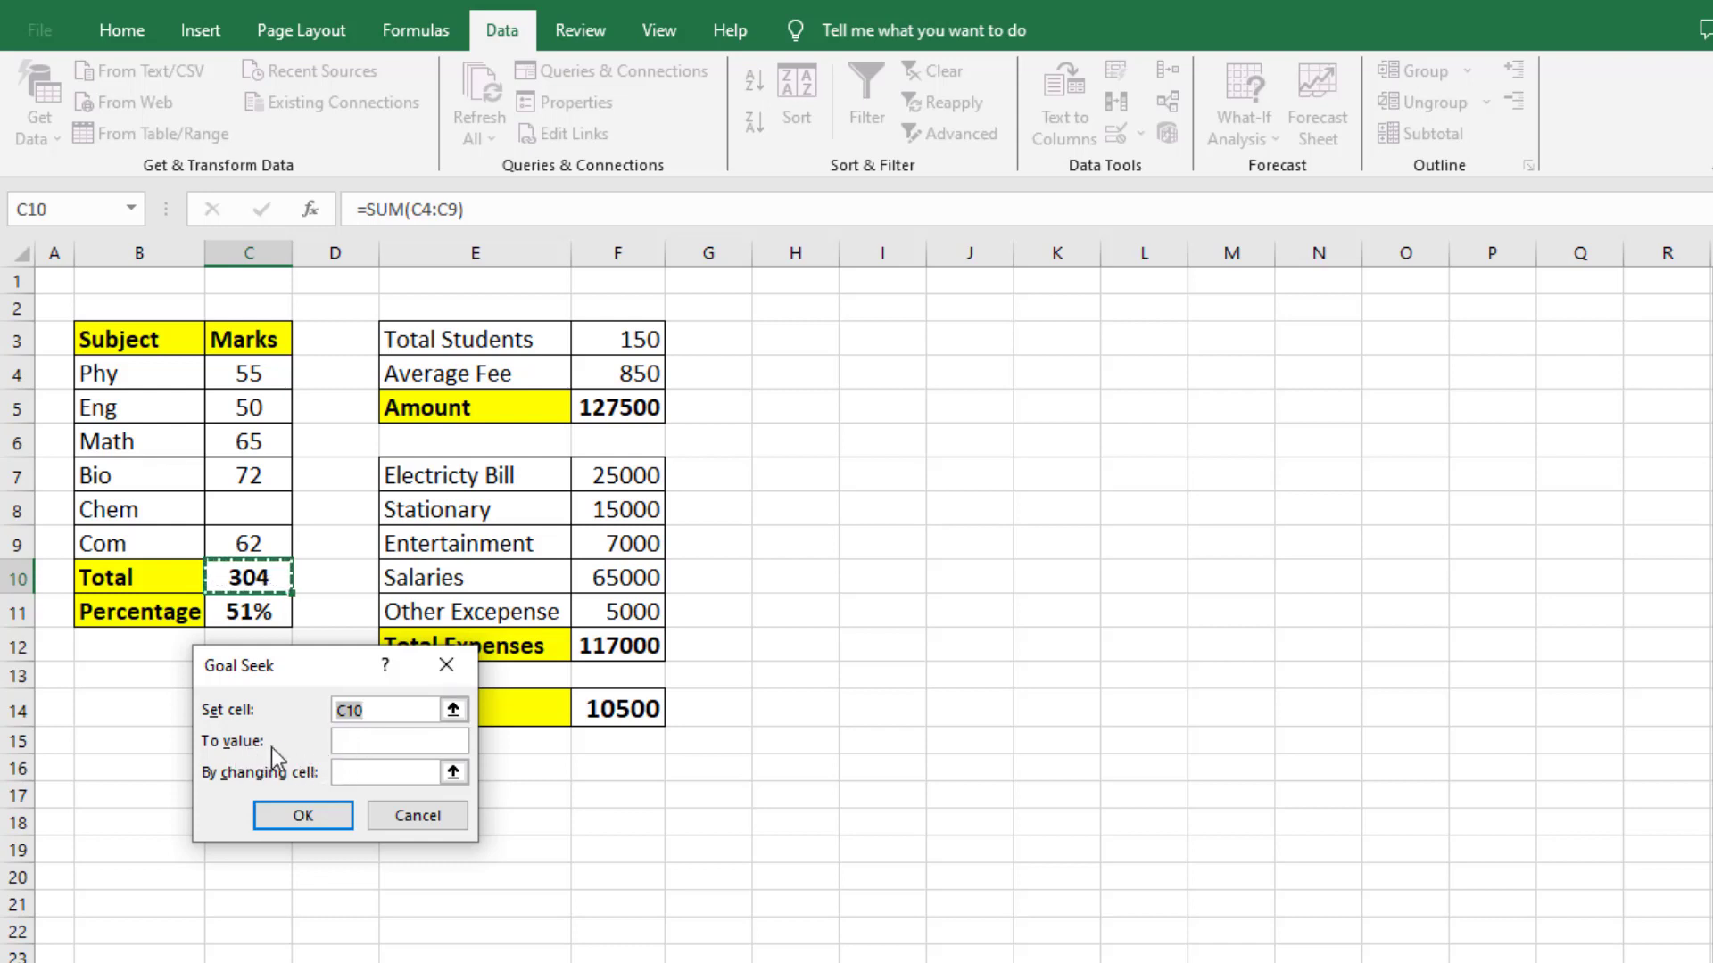
{"action": "left_click", "coordinate": [364, 741]}
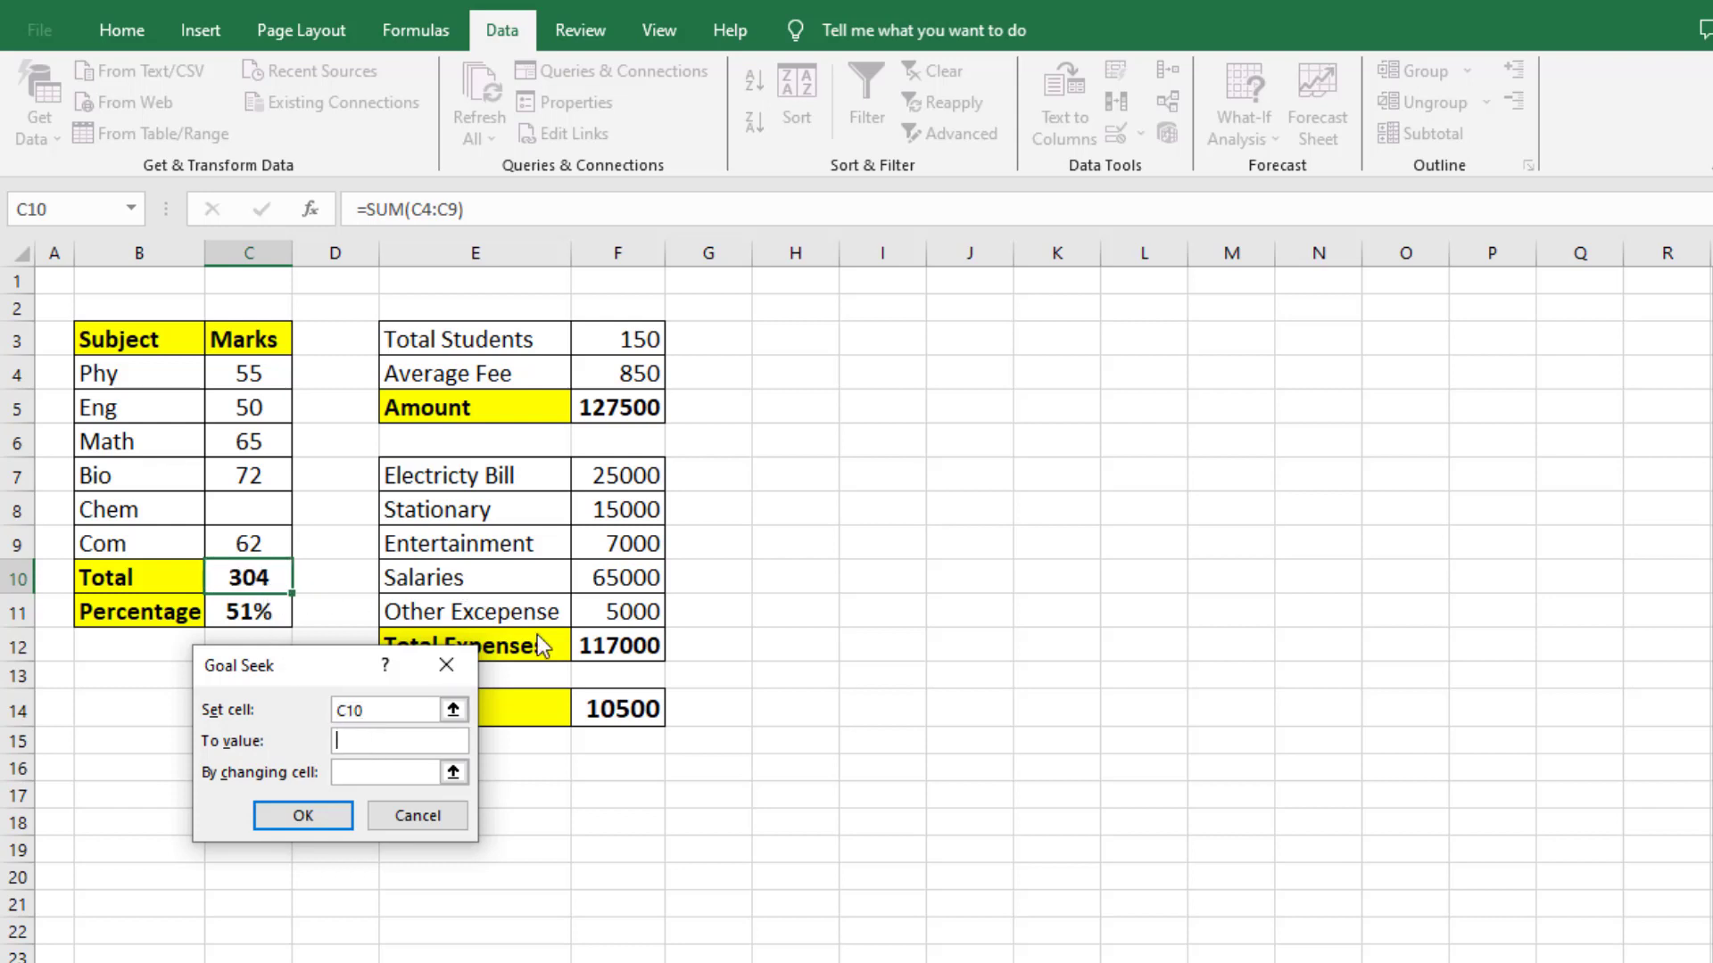
{"action": "type", "text": "385"}
{"action": "left_click", "coordinate": [339, 773]}
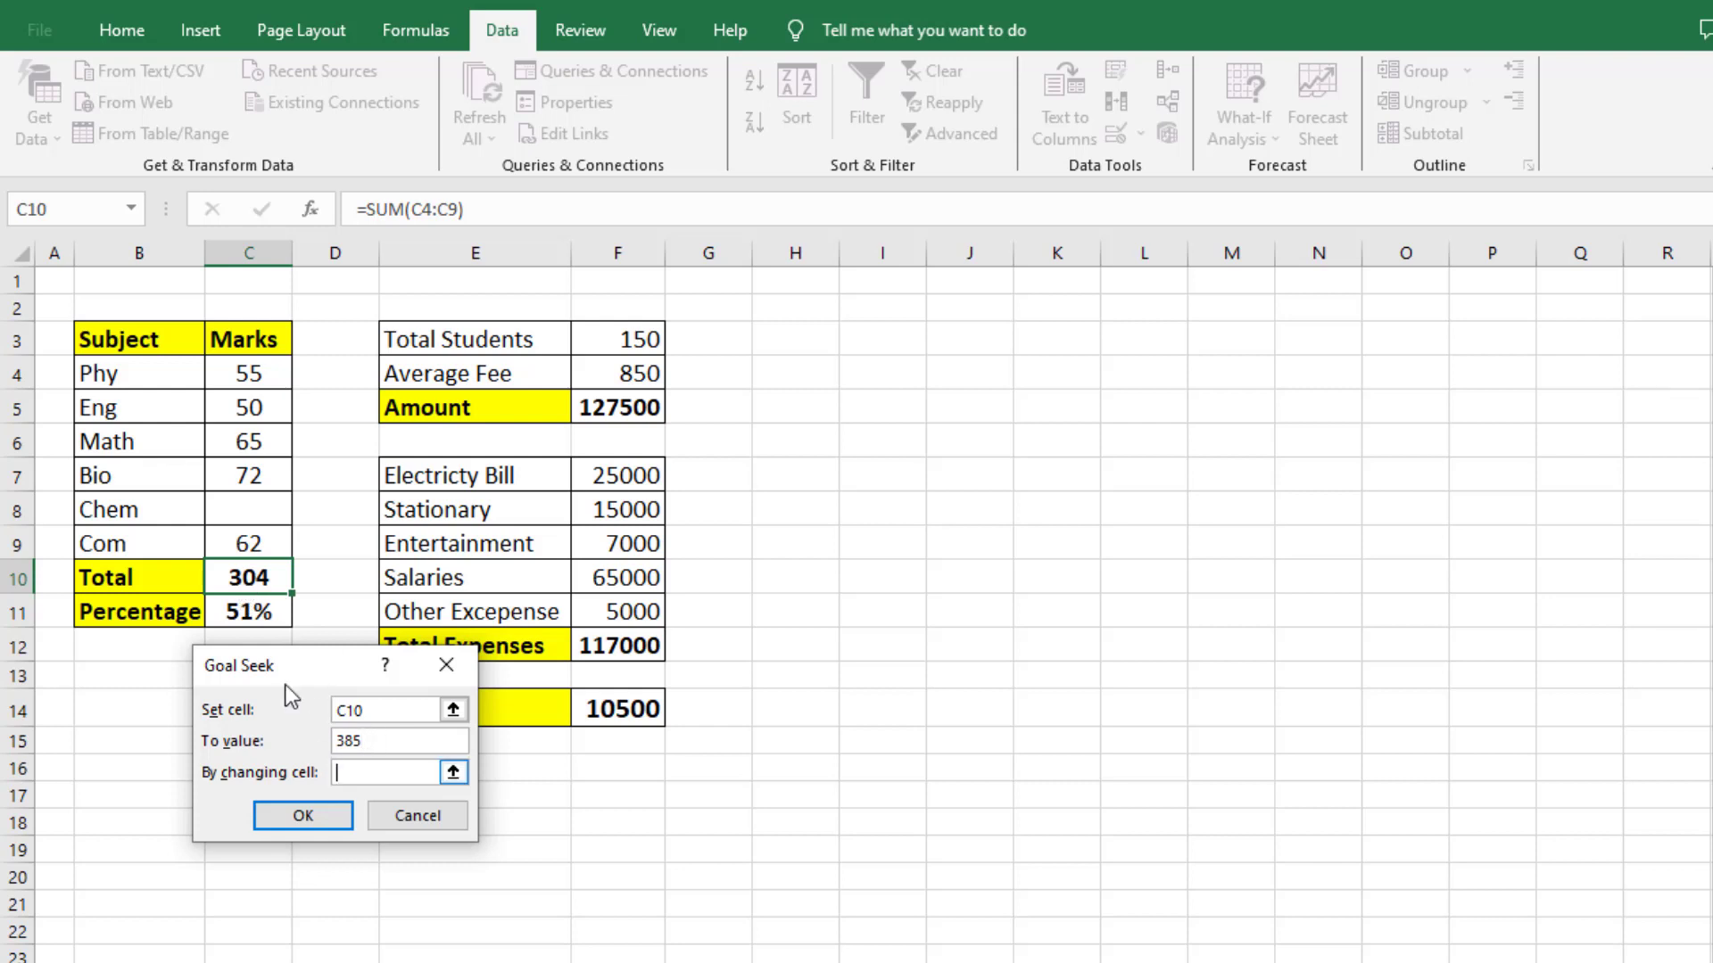
{"action": "left_click", "coordinate": [251, 518]}
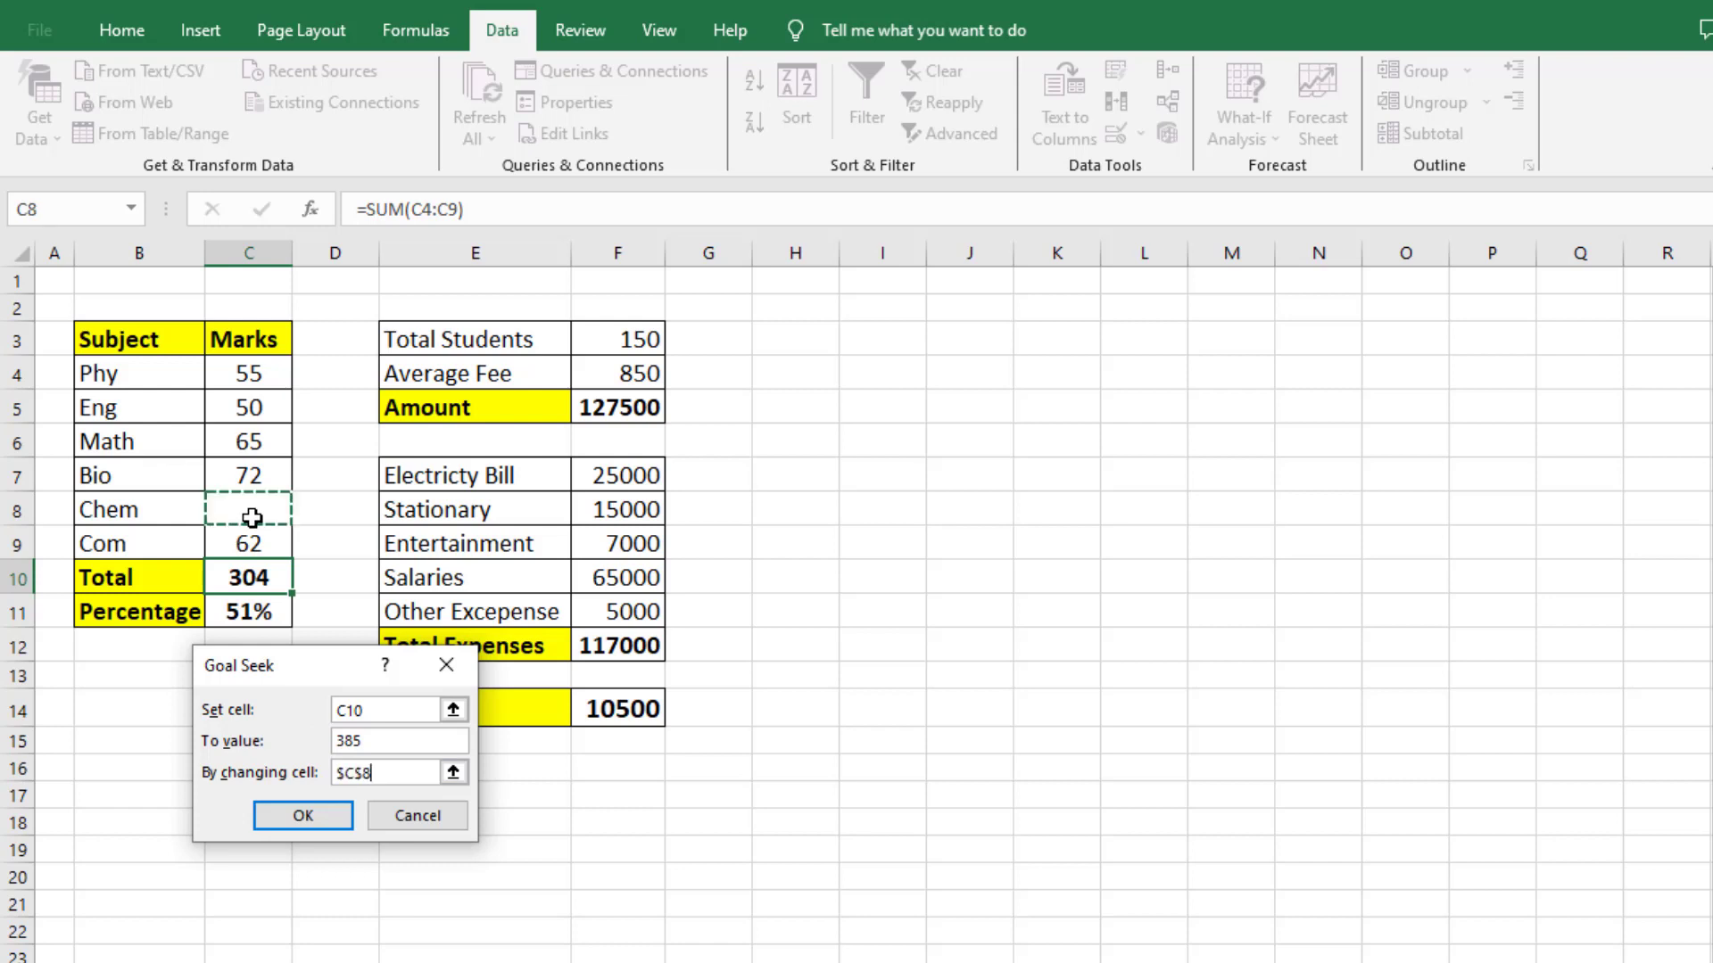
{"action": "left_click", "coordinate": [304, 817]}
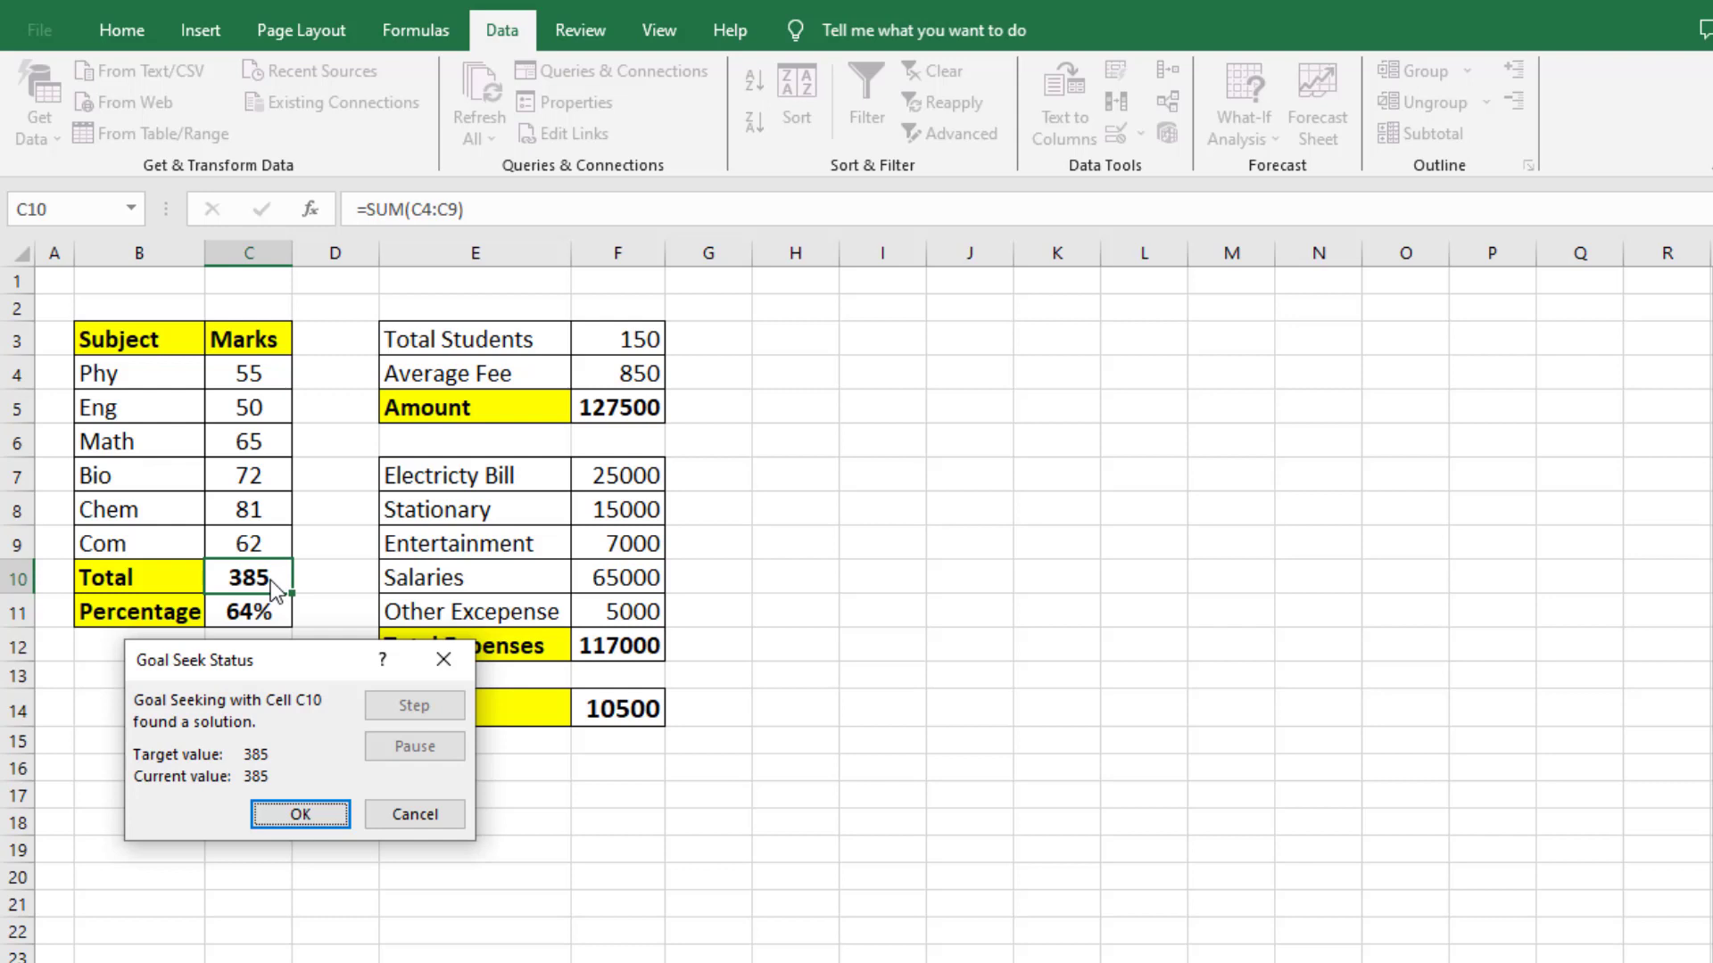
{"action": "left_click", "coordinate": [383, 810]}
{"action": "left_click", "coordinate": [246, 767]}
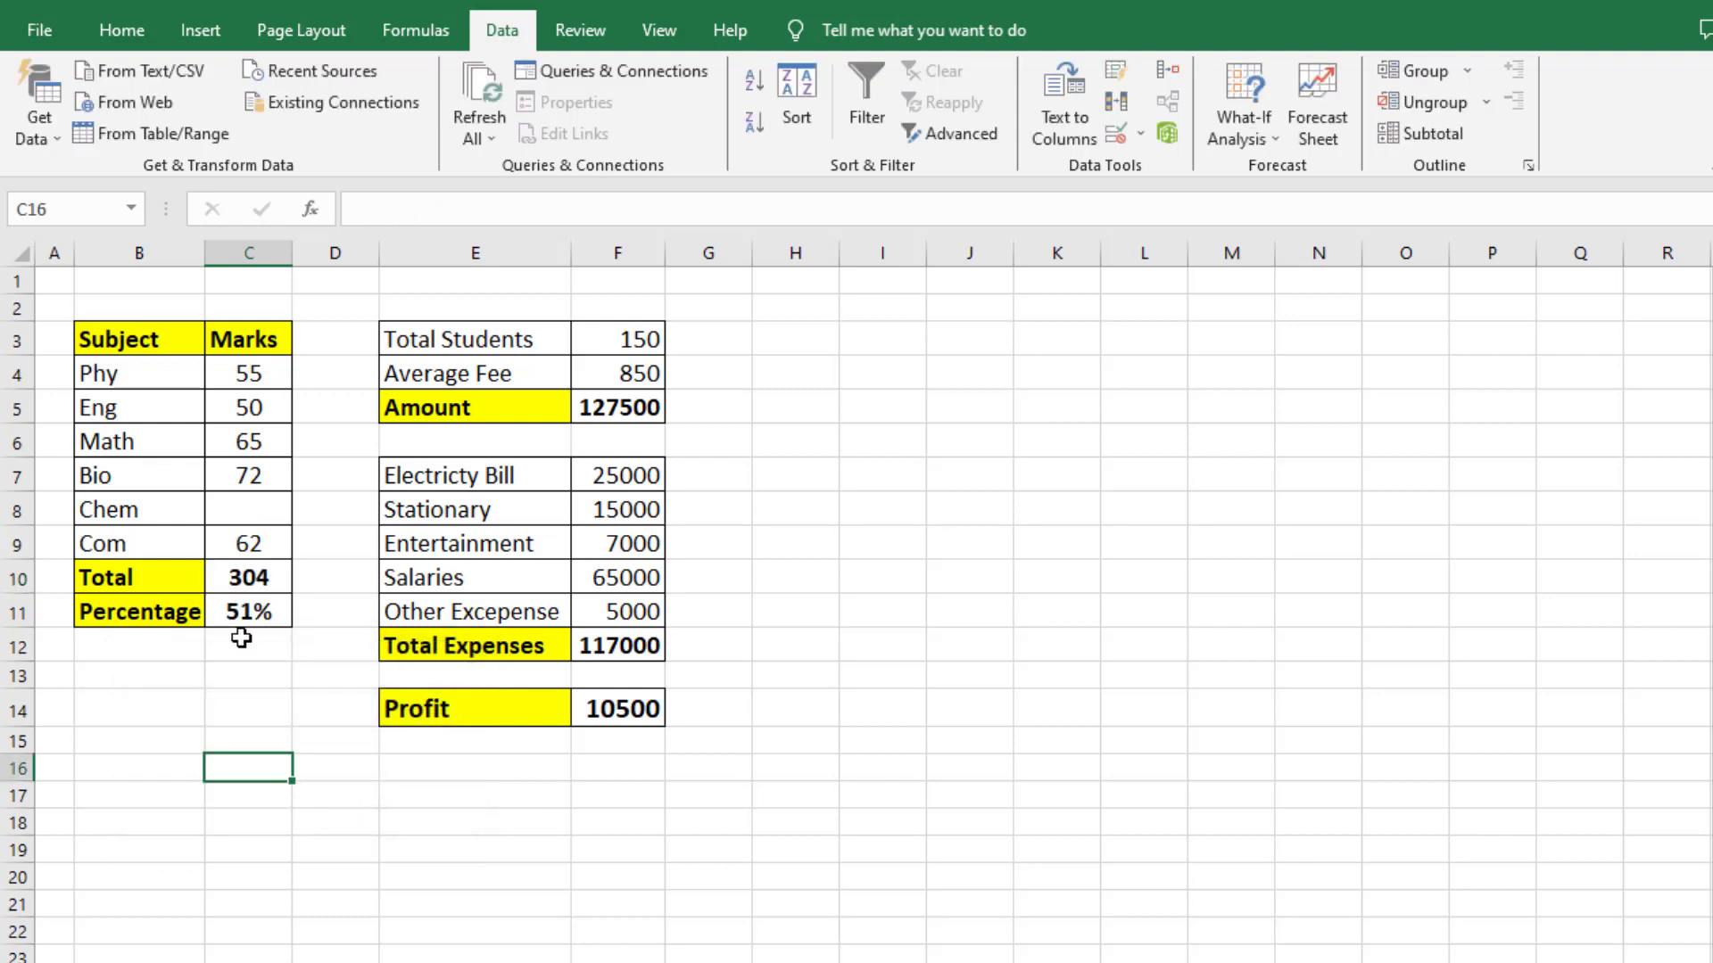
- Run Goal Seek on the Percentage in C11 with target value 65% by changing the Chem mark in C8, and keep the solution
{"action": "left_click", "coordinate": [250, 614]}
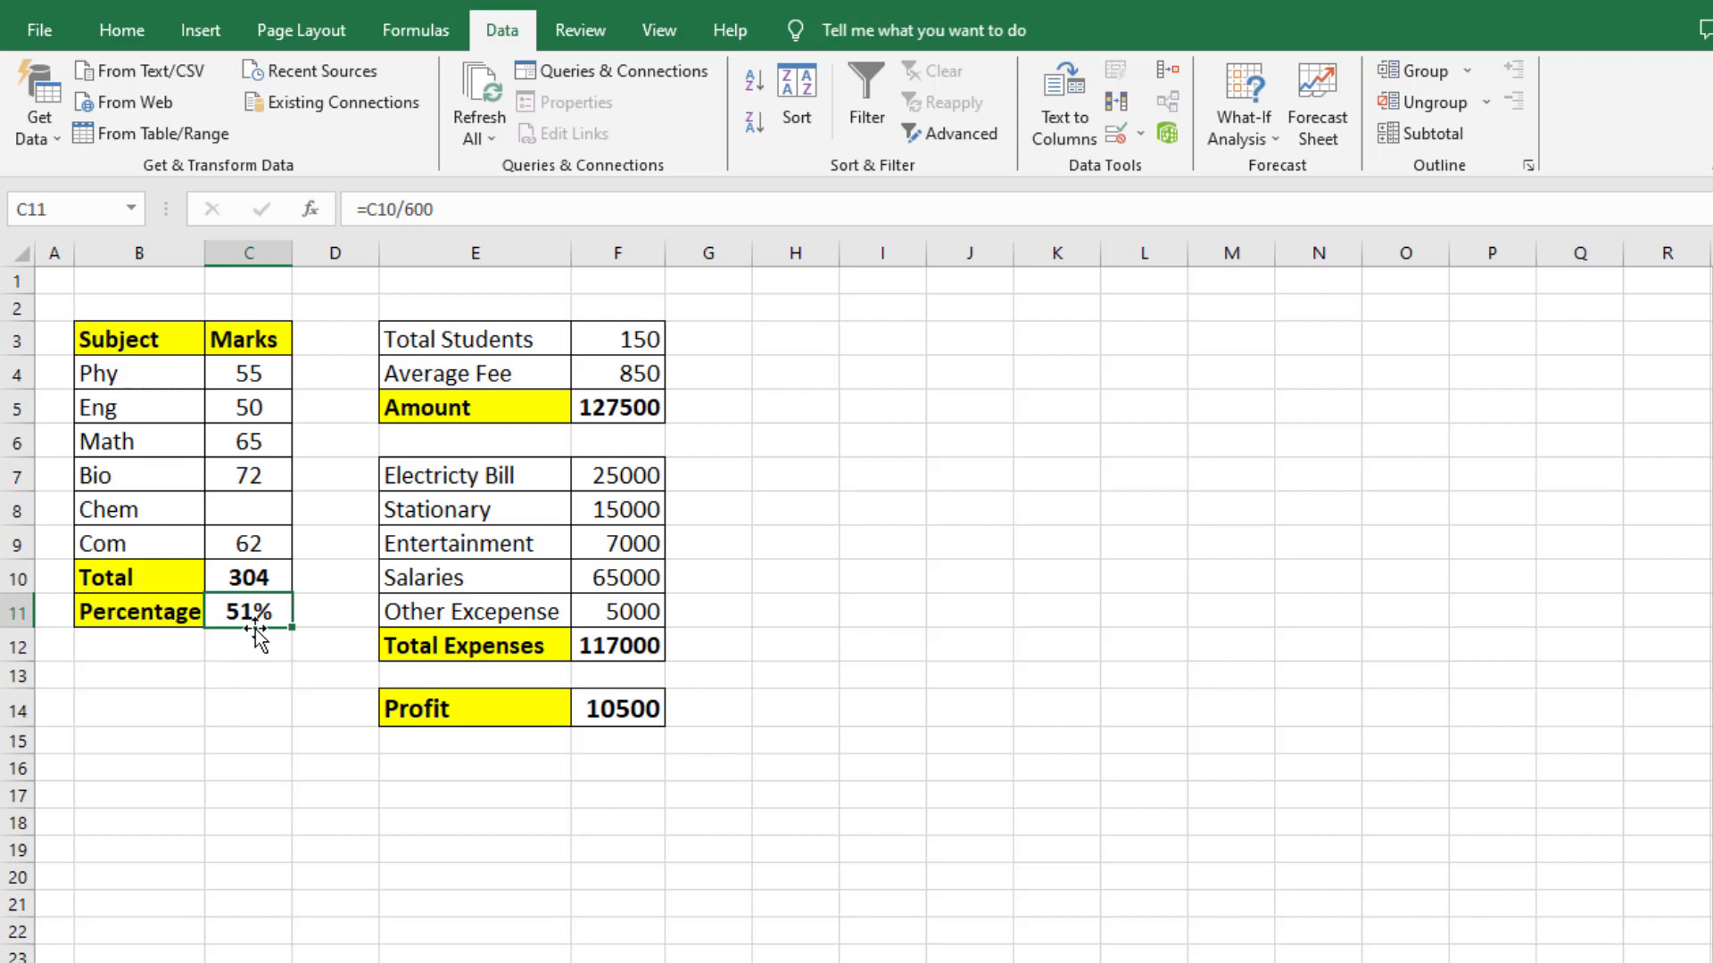
{"action": "left_click", "coordinate": [246, 507]}
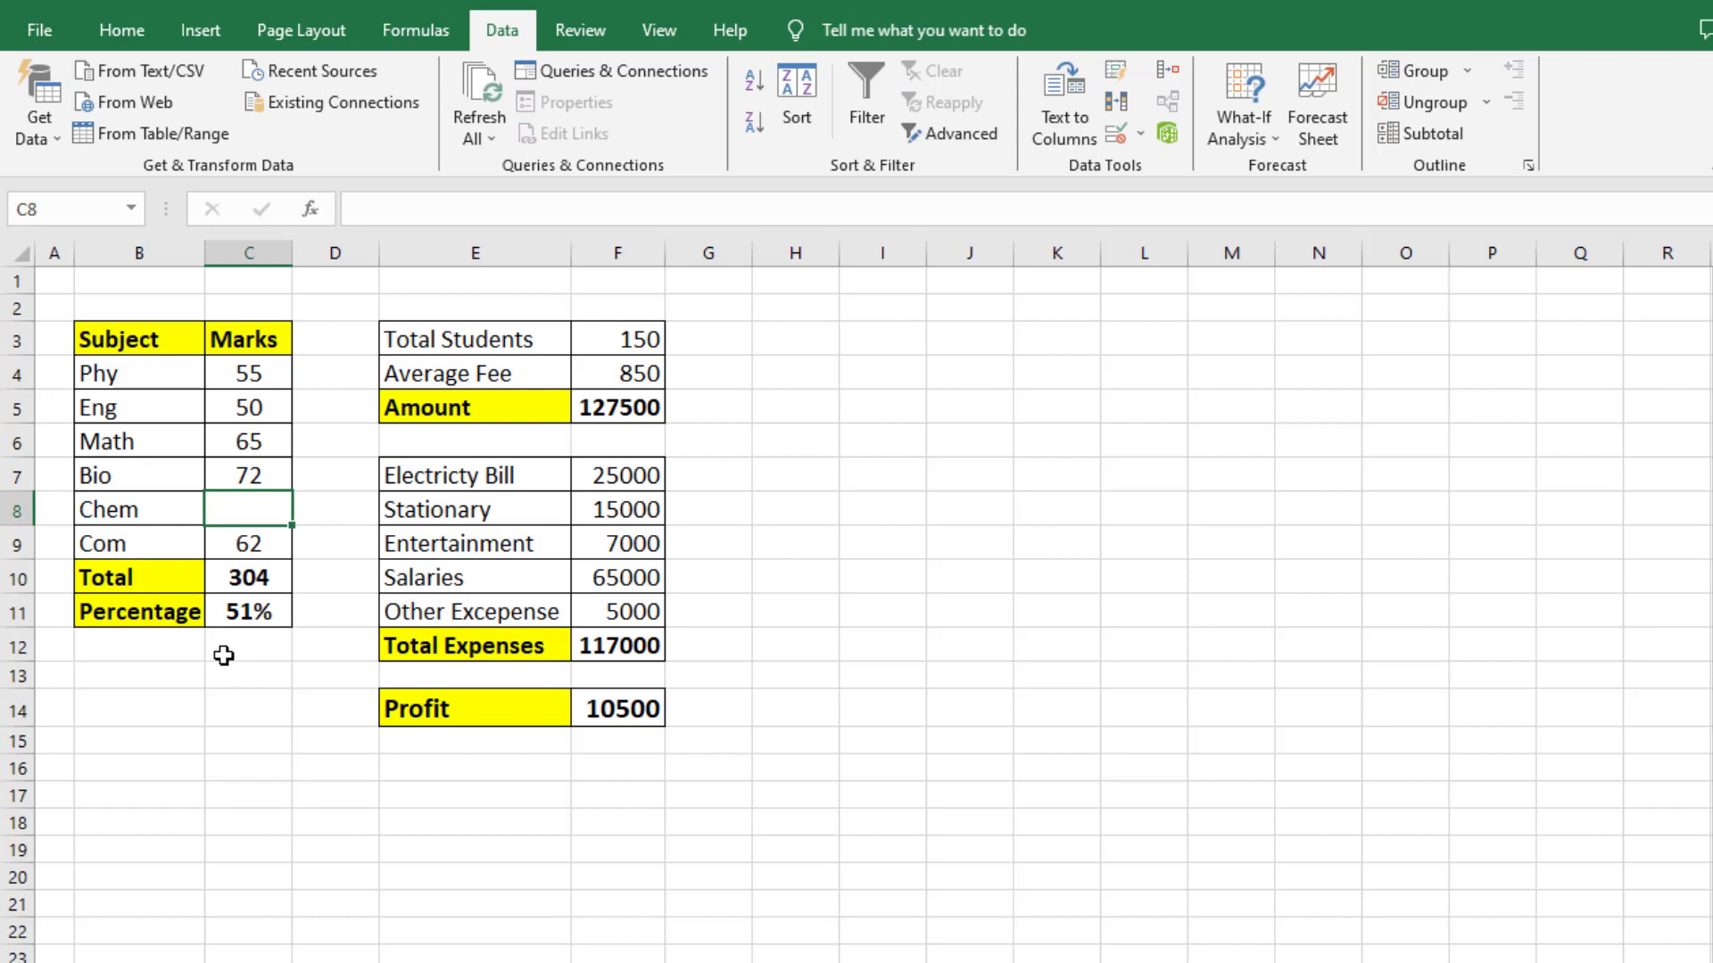
{"action": "left_click", "coordinate": [254, 615]}
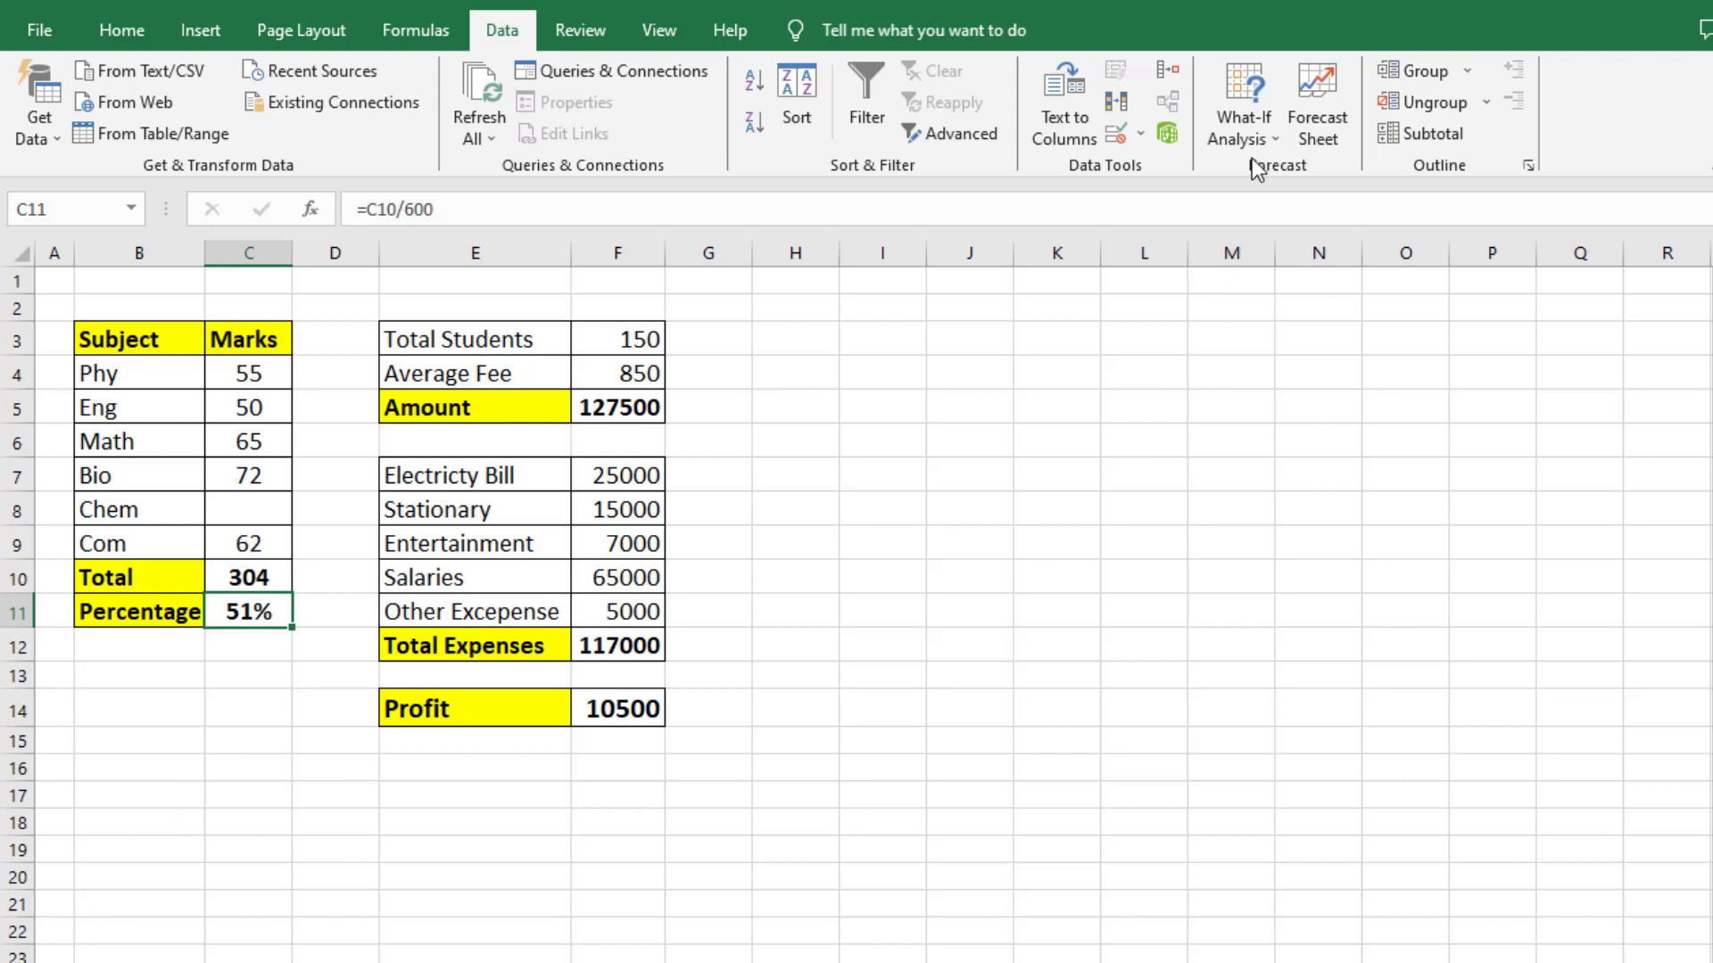
{"action": "left_click", "coordinate": [1265, 132]}
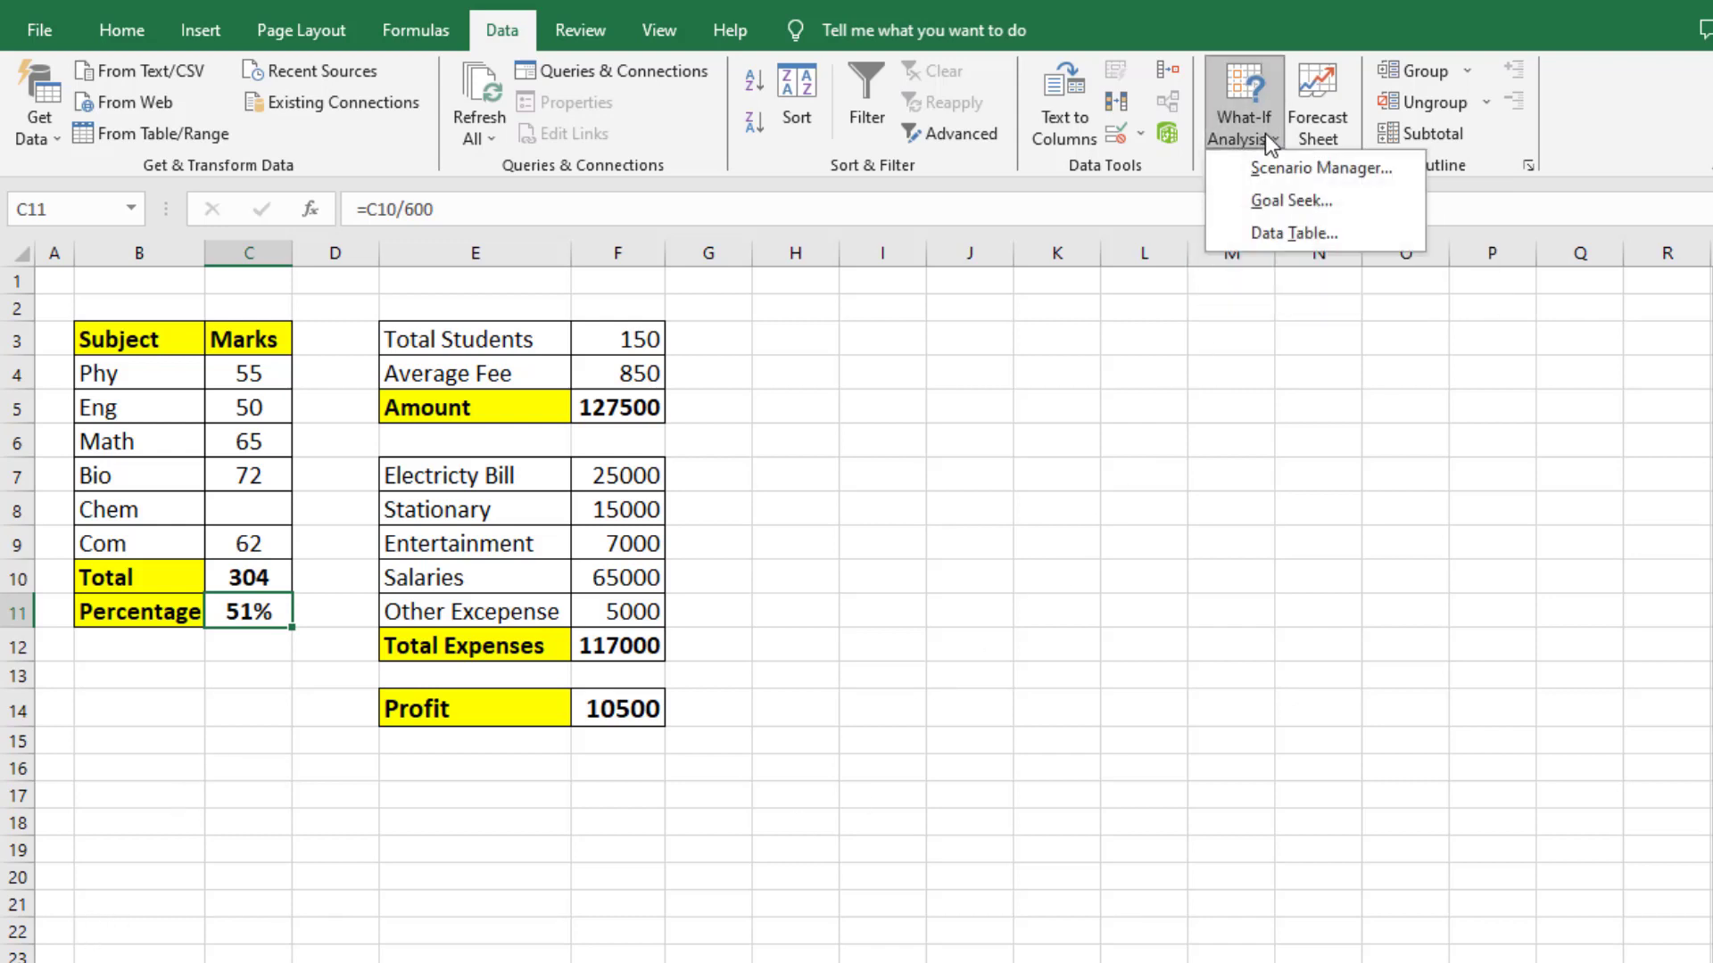
{"action": "left_click", "coordinate": [1272, 200]}
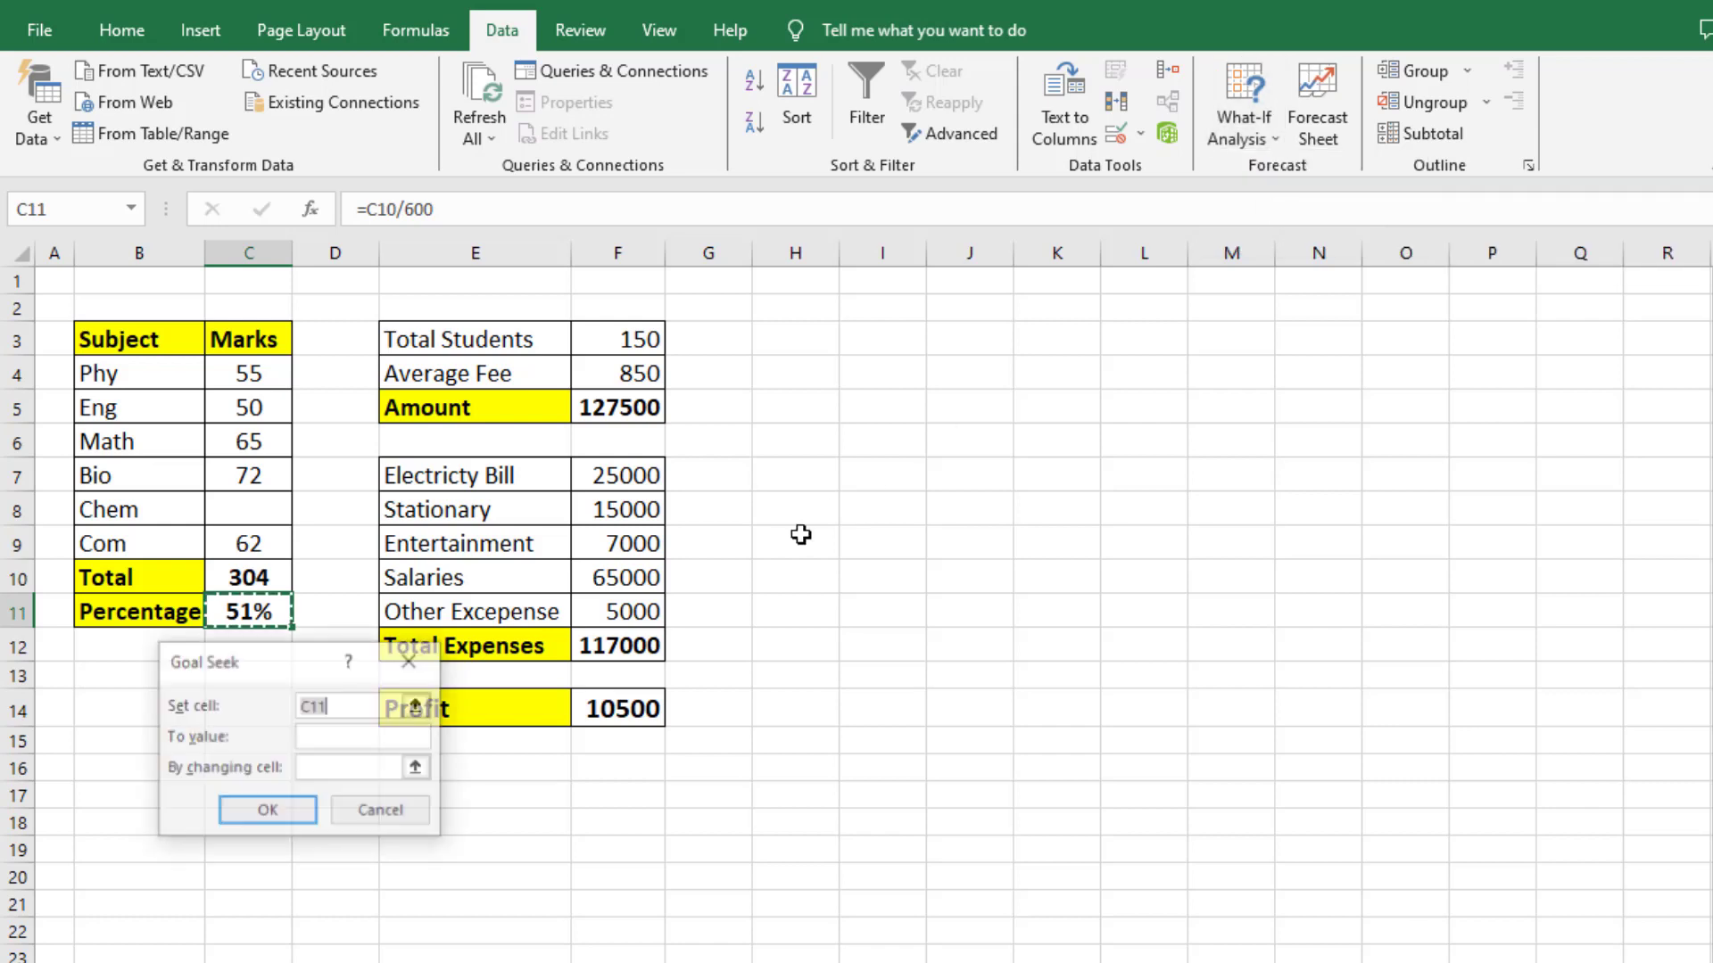
{"action": "left_click_drag", "start_coordinate": [256, 669], "coordinate": [251, 697]}
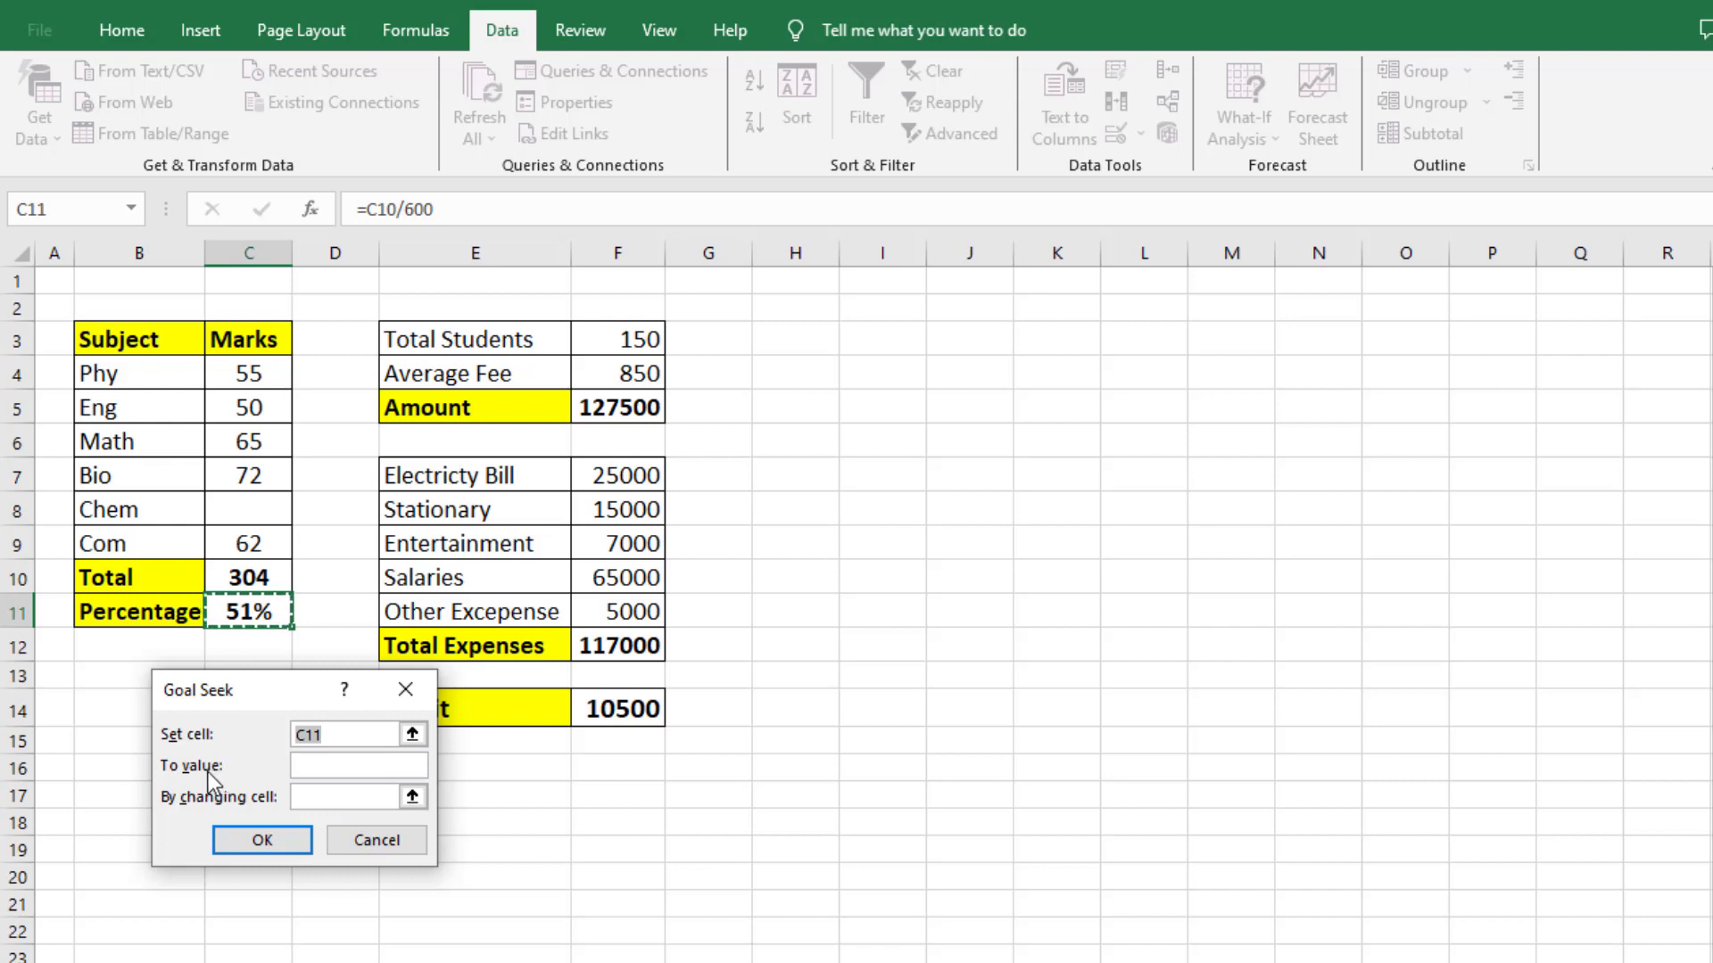
{"action": "left_click", "coordinate": [305, 768]}
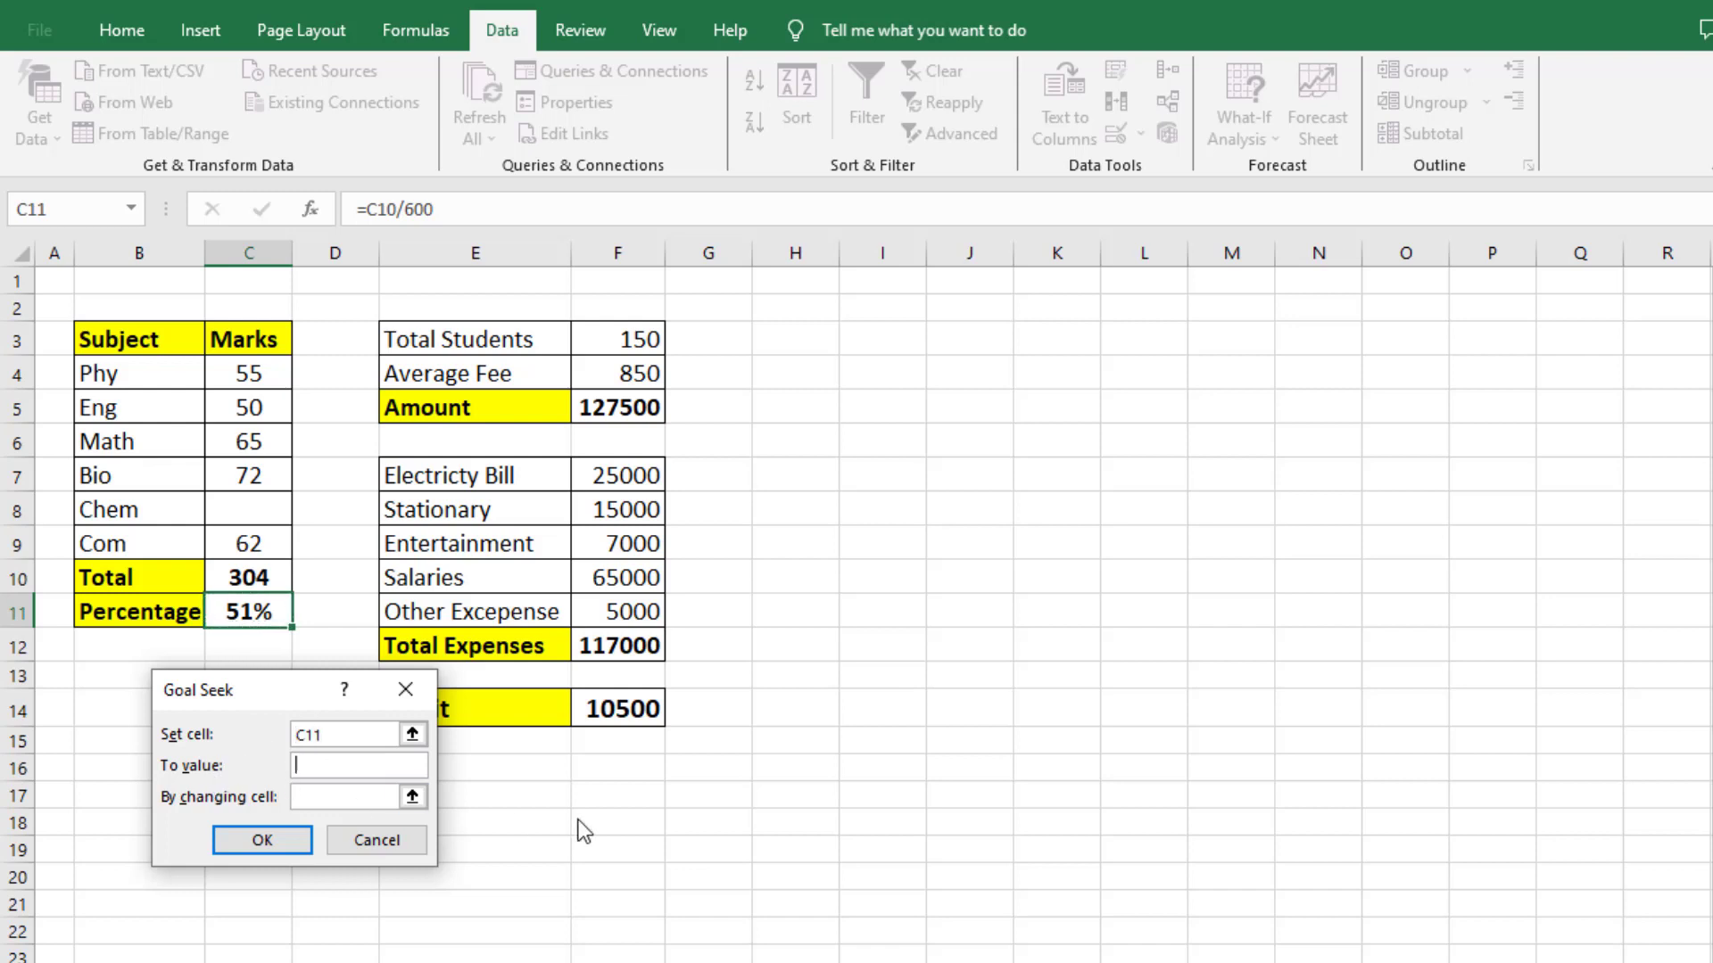
{"action": "type", "text": "65%"}
{"action": "left_click", "coordinate": [324, 789]}
{"action": "left_click", "coordinate": [255, 497]}
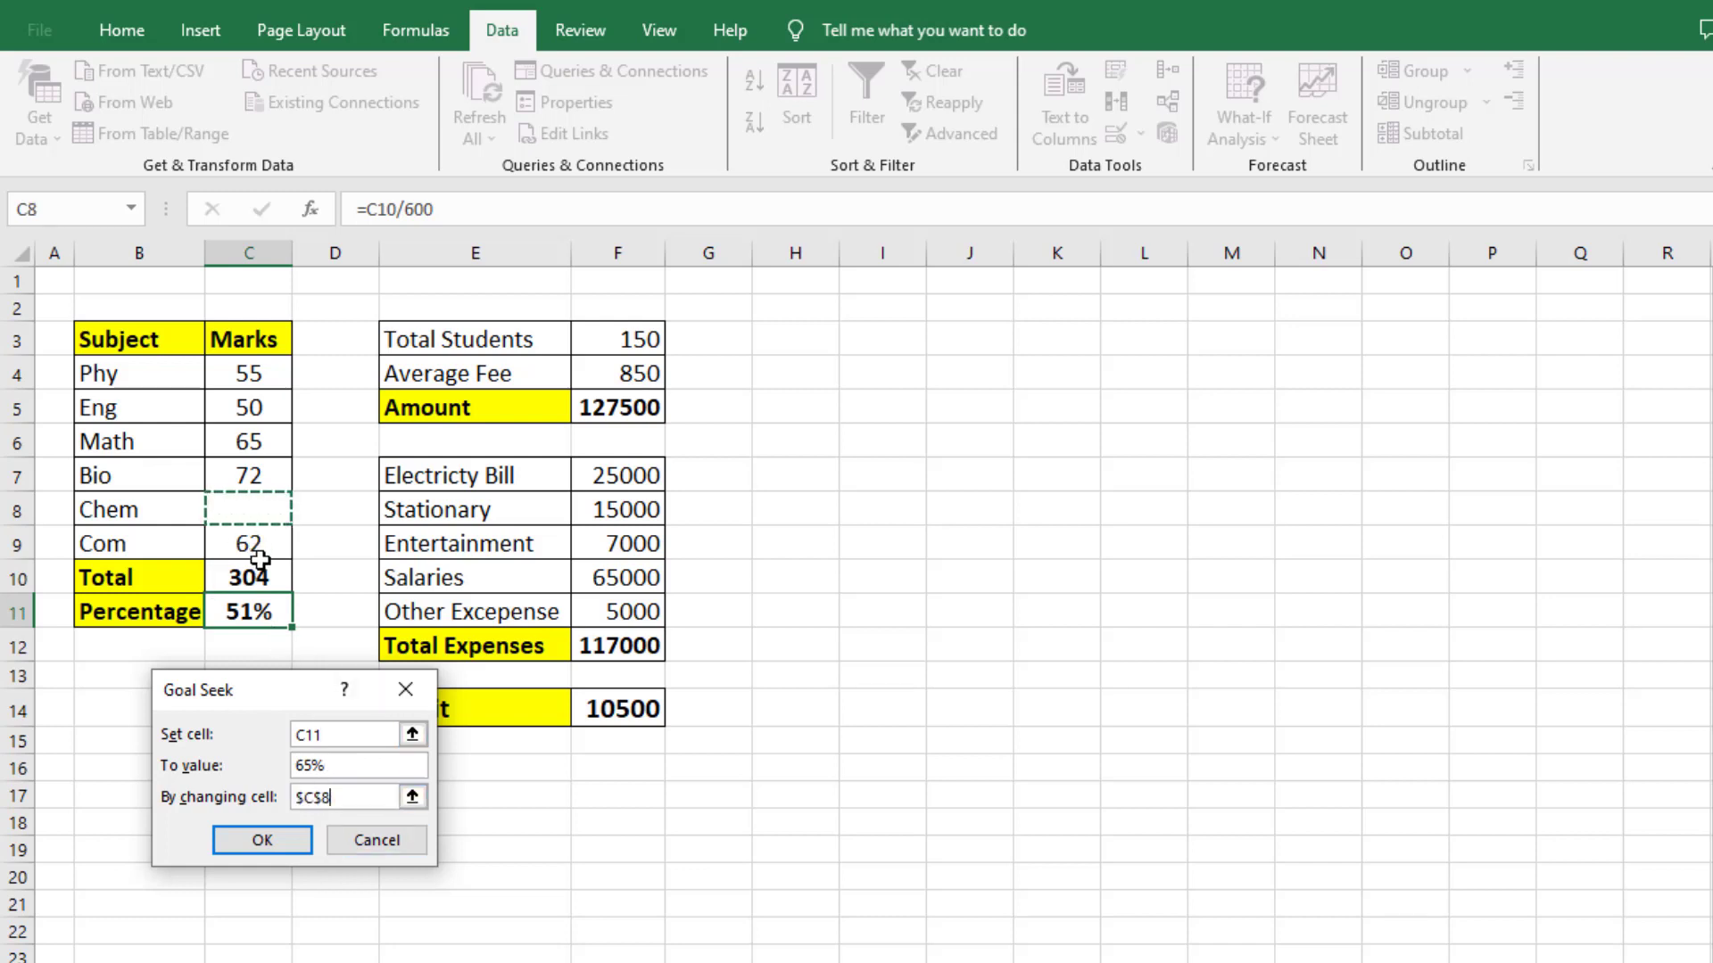
{"action": "left_click", "coordinate": [259, 839]}
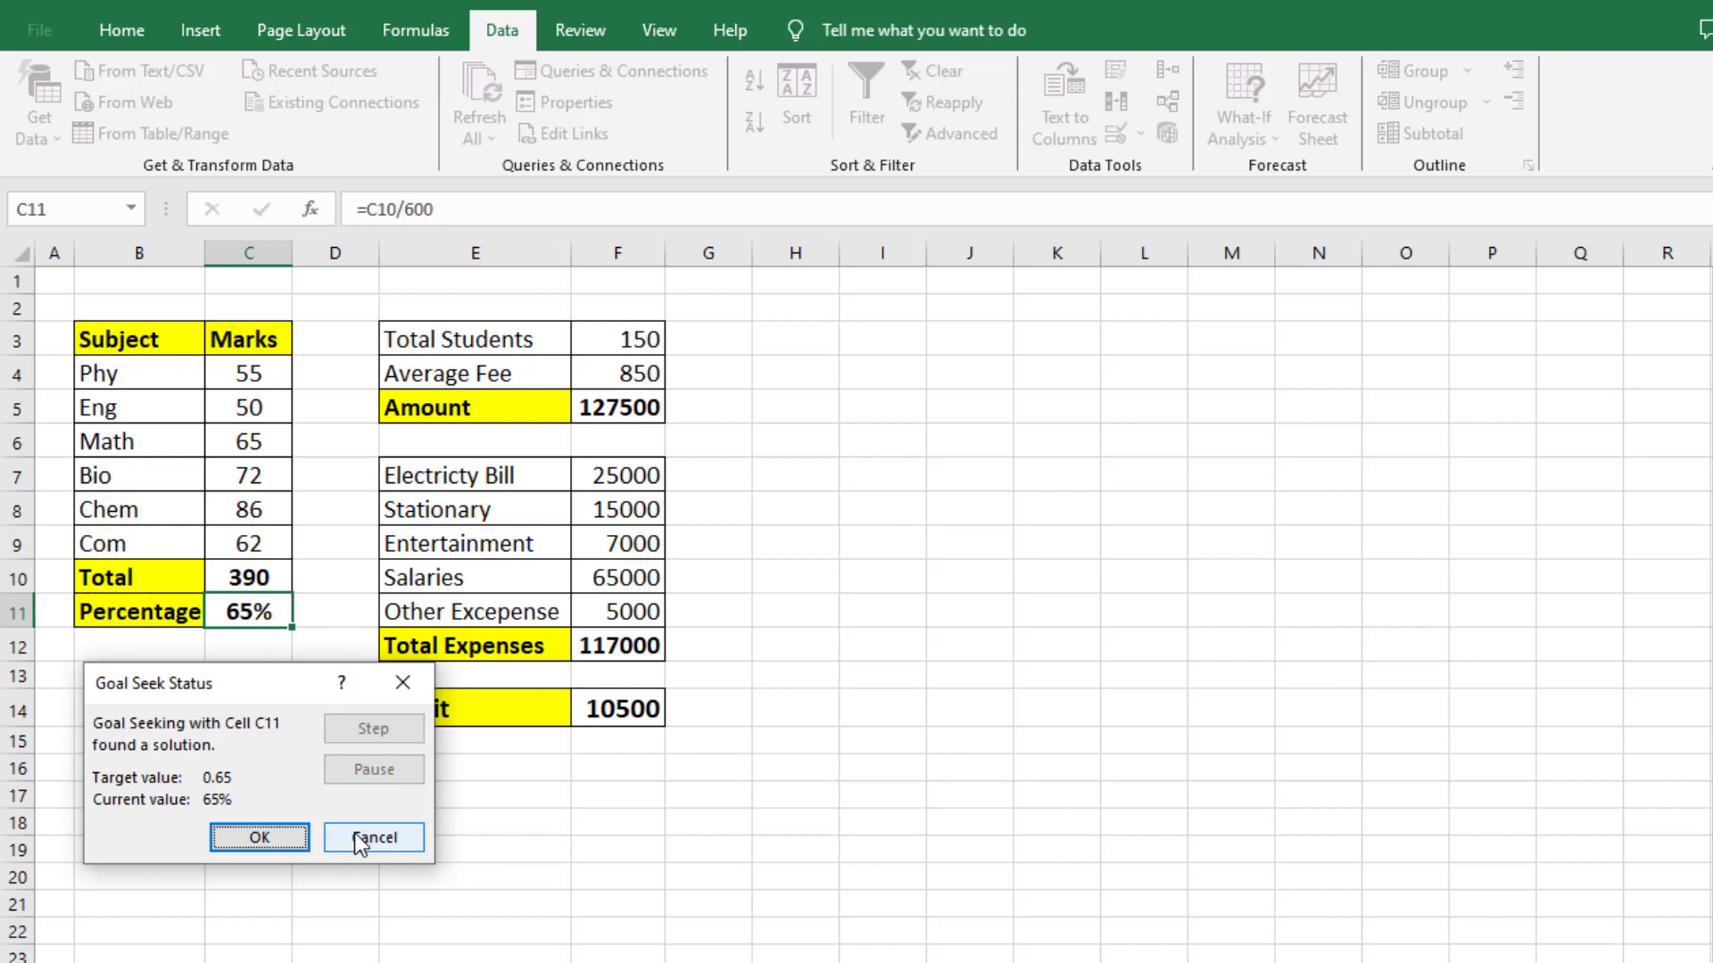
{"action": "left_click", "coordinate": [296, 839]}
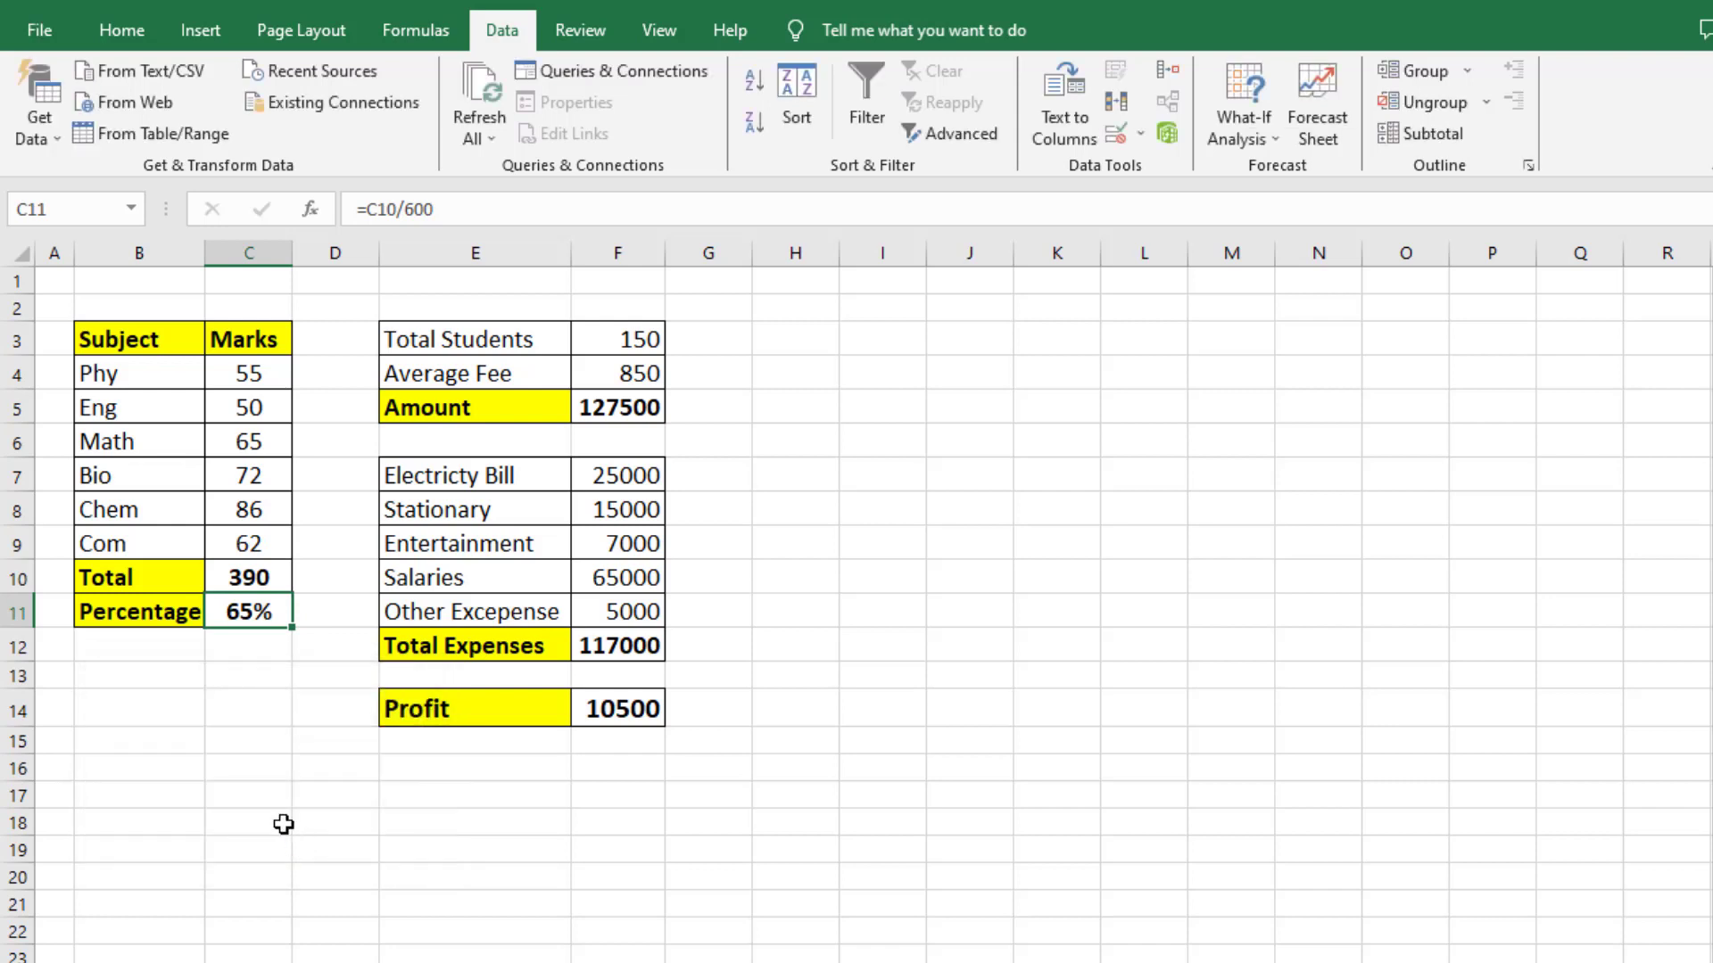
- Examine the student and fee inputs, the expense list, and the formulas for Amount, Total Expenses and Profit
{"action": "left_click", "coordinate": [253, 715]}
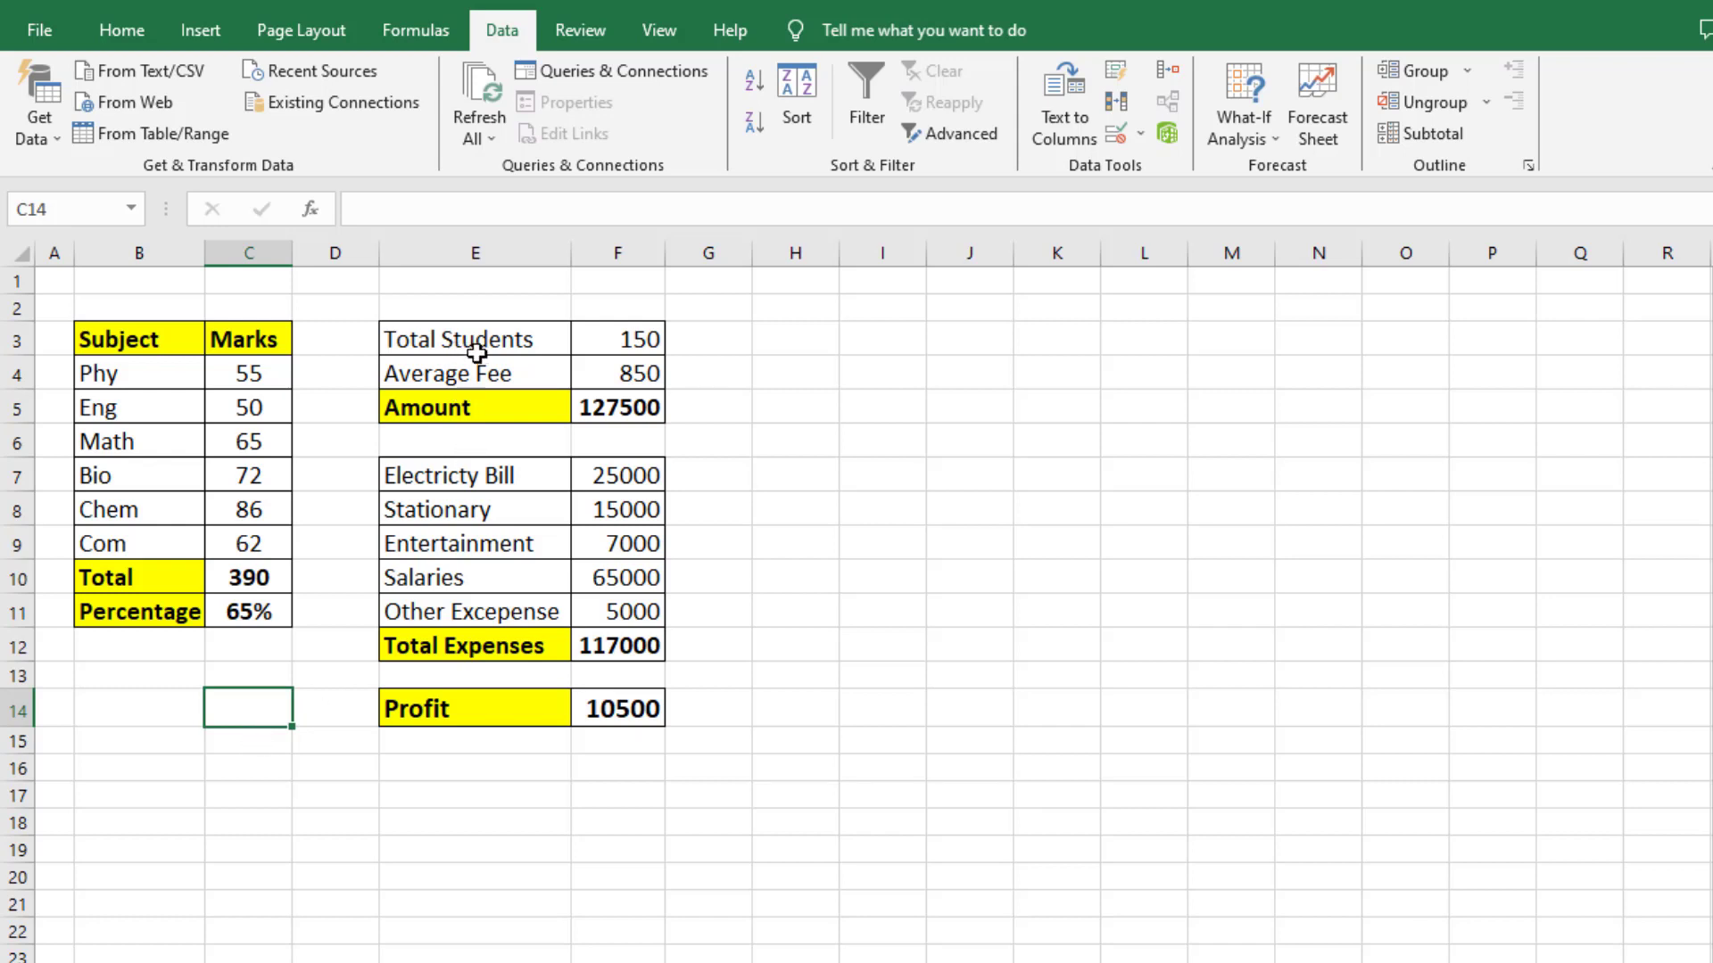
{"action": "left_click", "coordinate": [526, 337]}
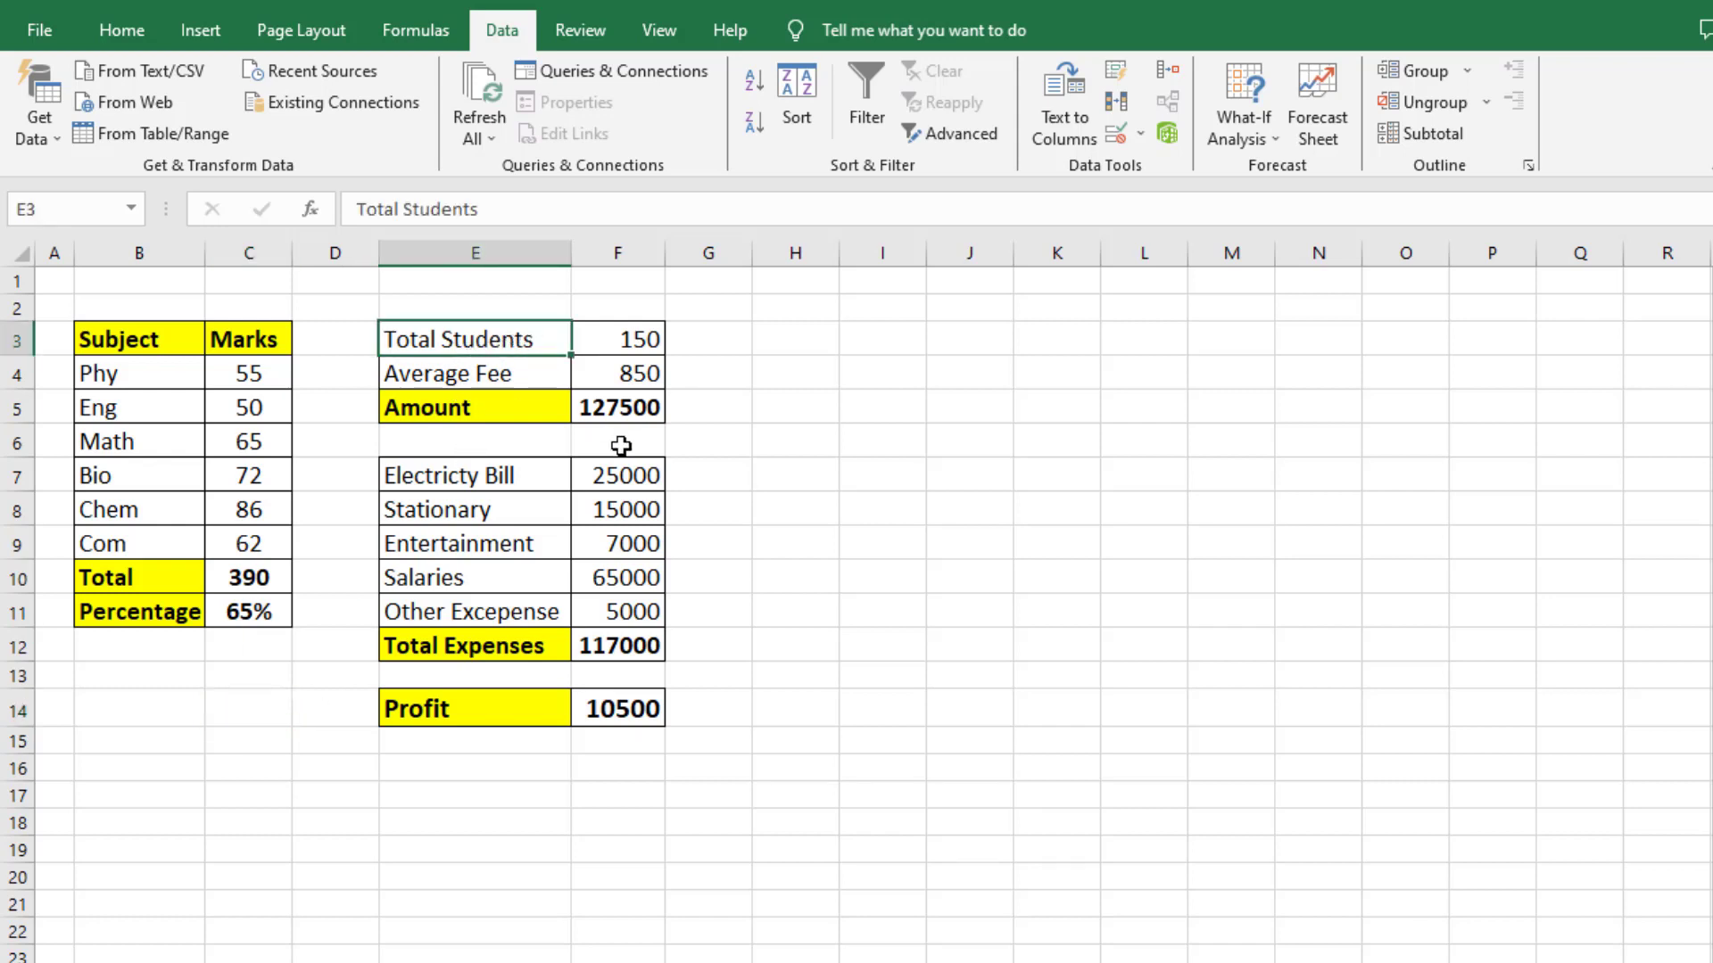
{"action": "left_click", "coordinate": [624, 346]}
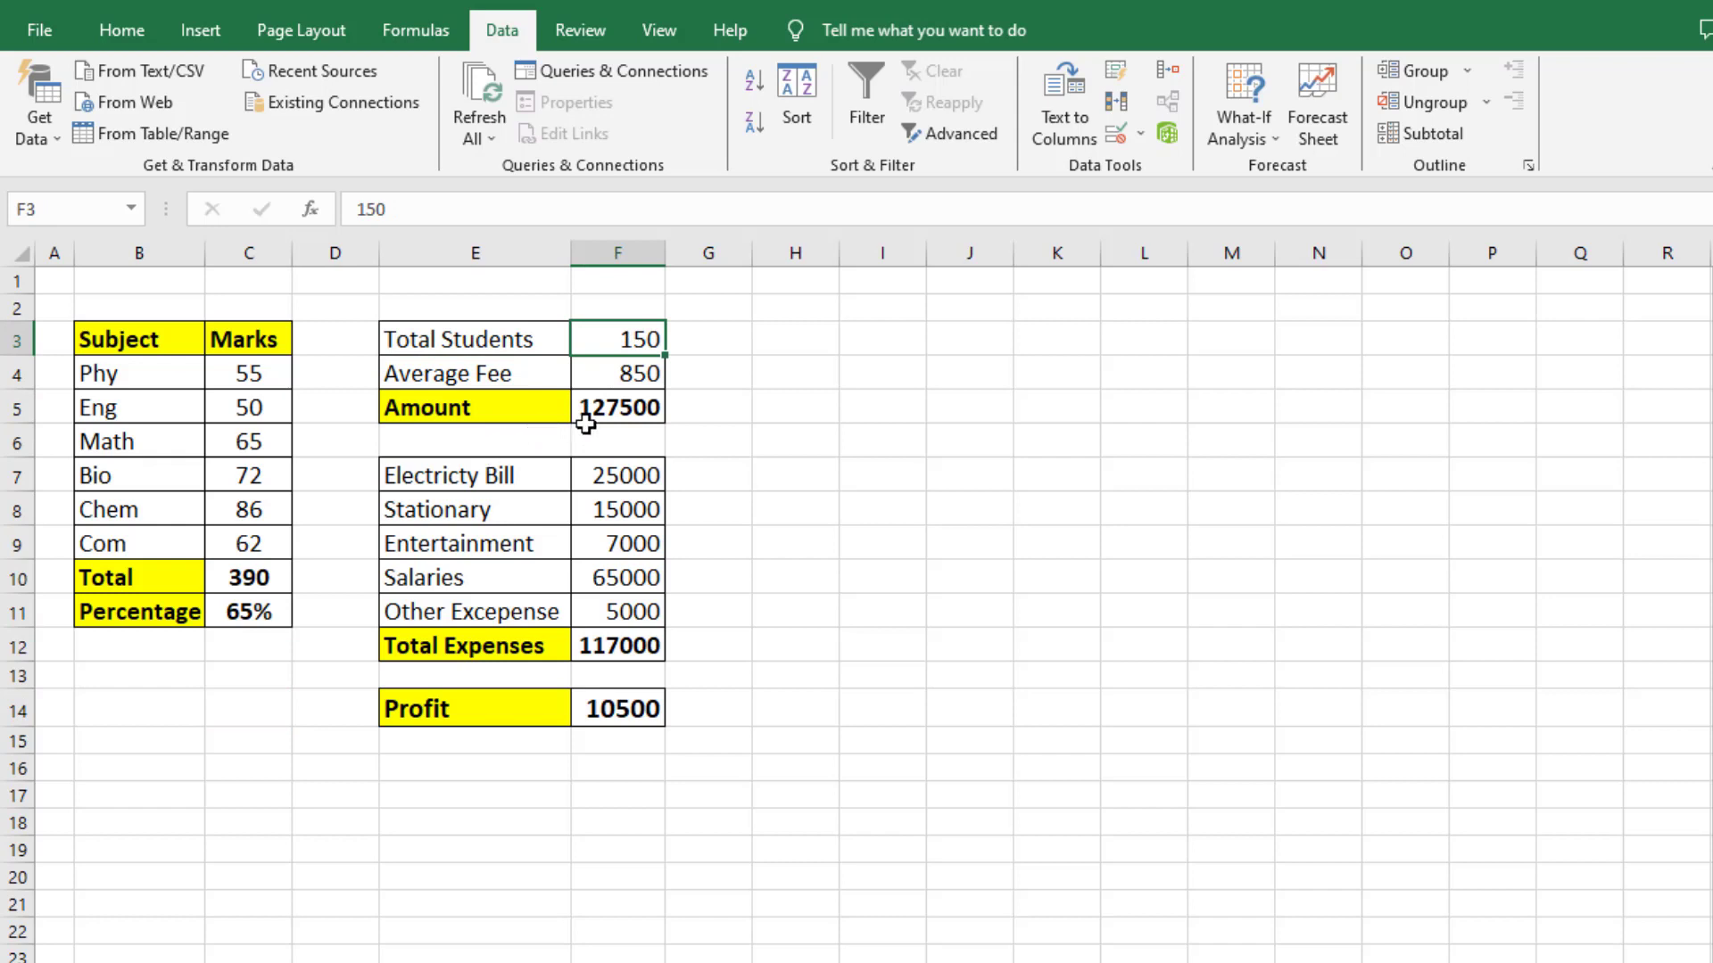
{"action": "left_click", "coordinate": [604, 381]}
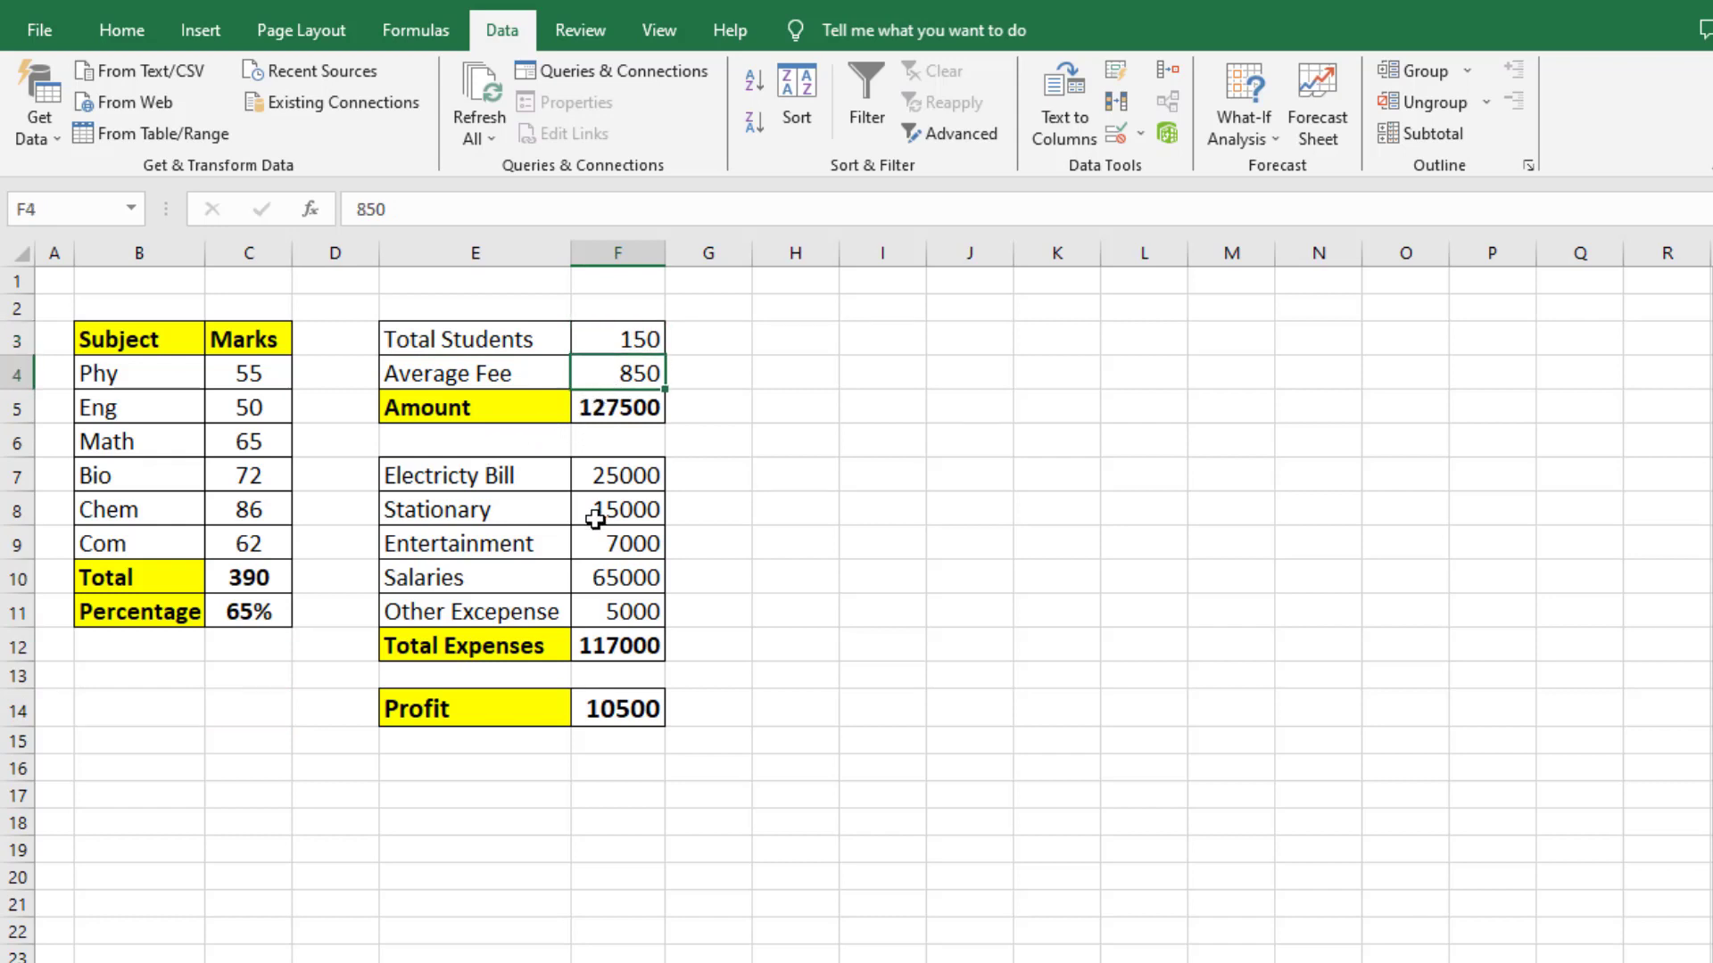
{"action": "left_click", "coordinate": [592, 410]}
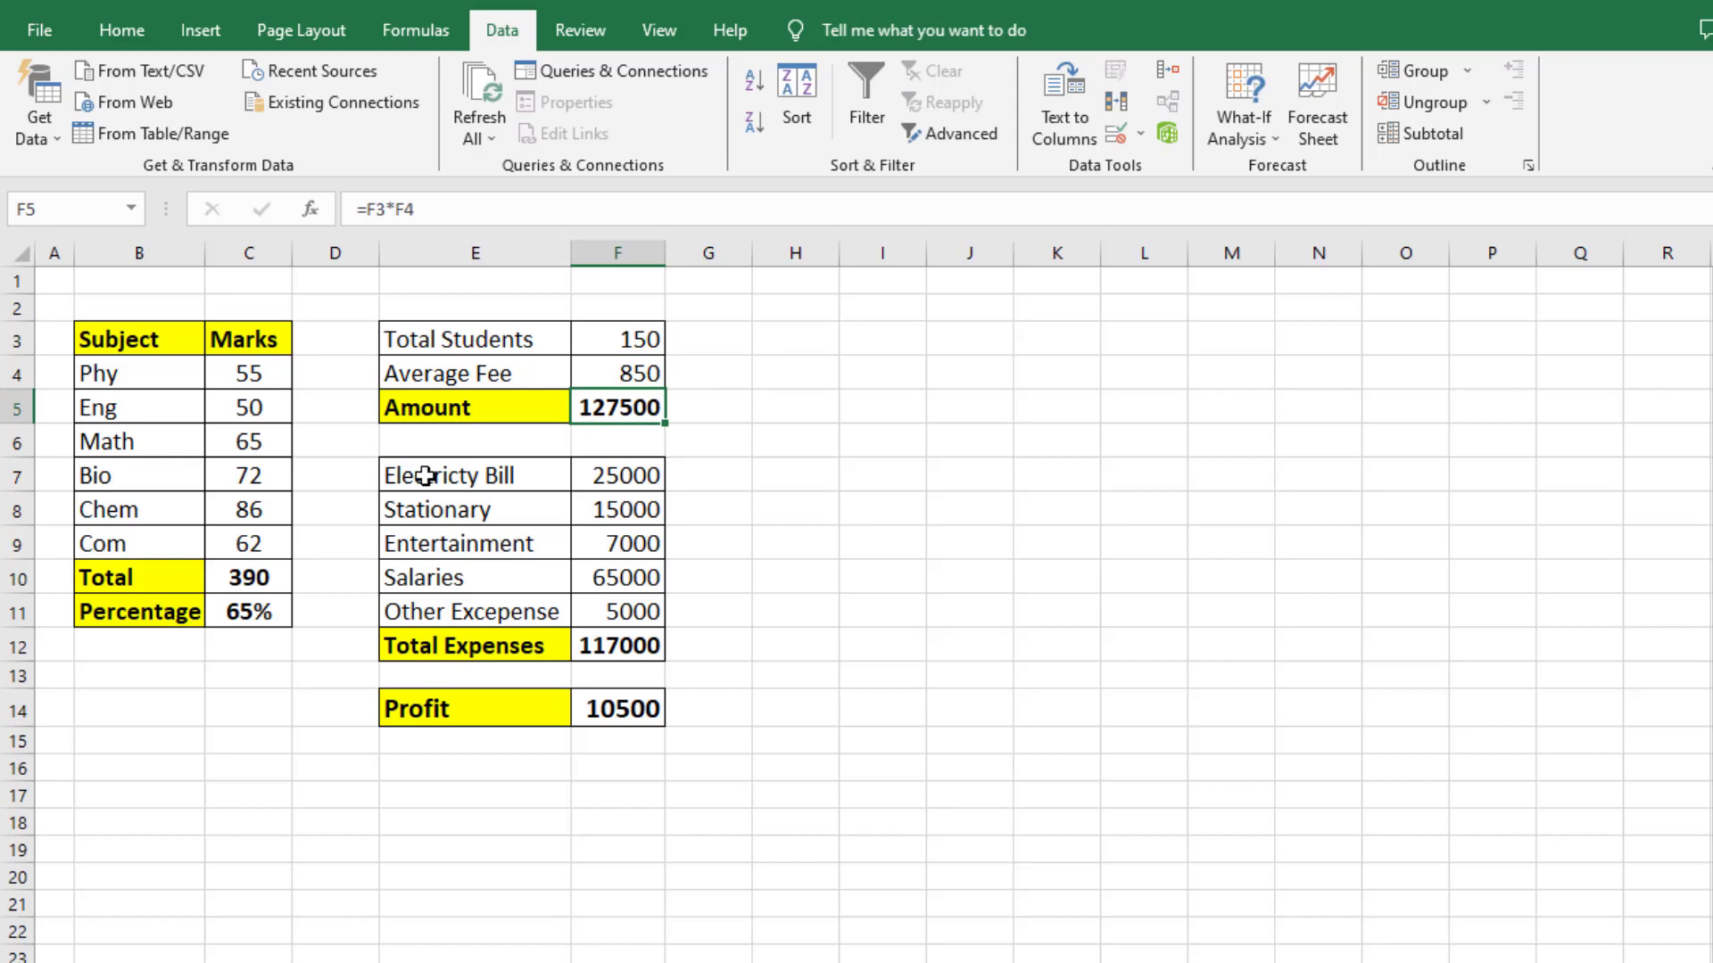
{"action": "left_click_drag", "start_coordinate": [432, 482], "coordinate": [630, 614]}
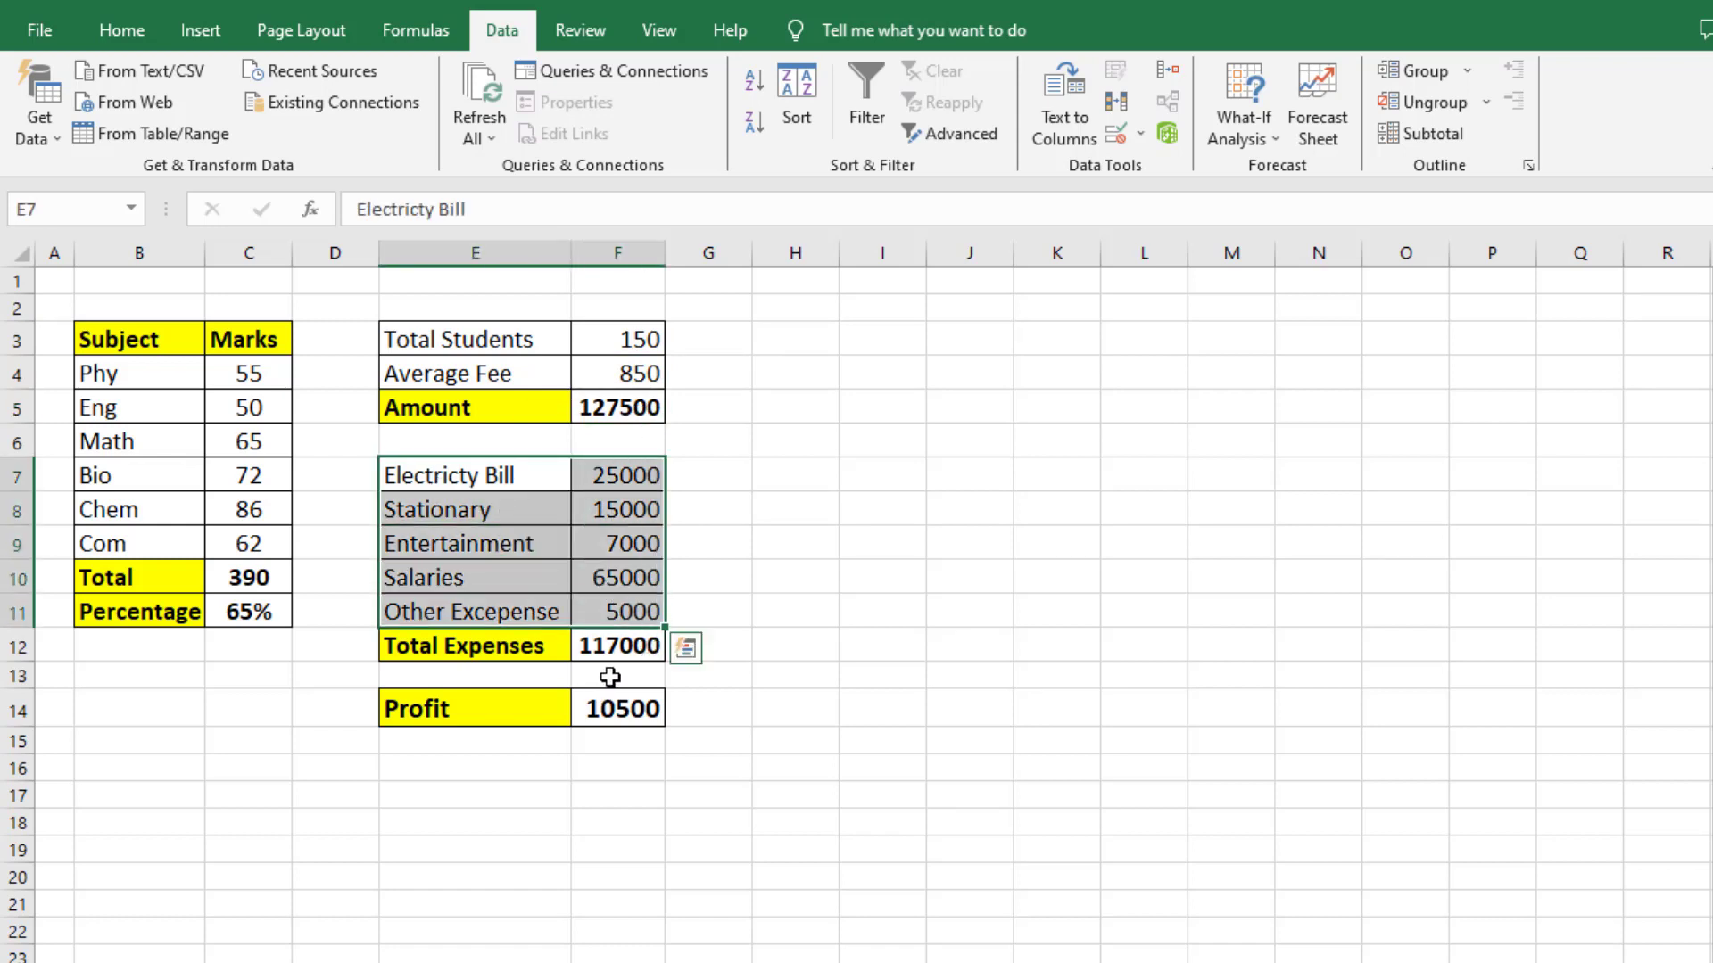
{"action": "left_click", "coordinate": [622, 650]}
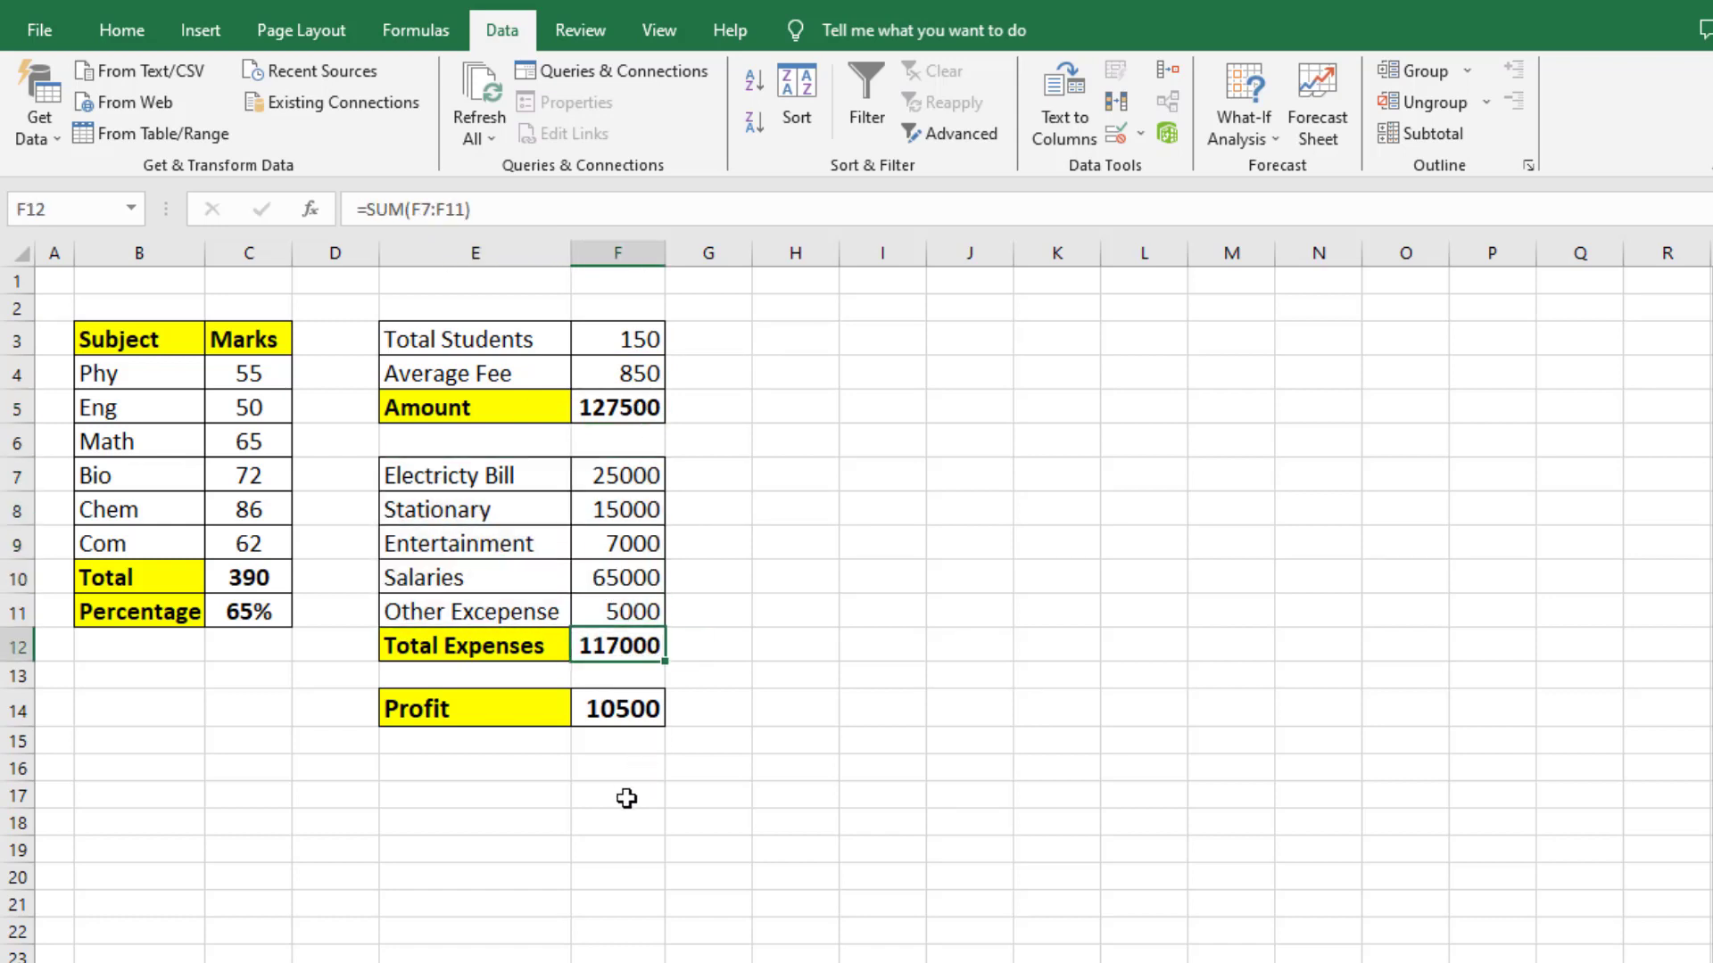
{"action": "left_click", "coordinate": [627, 723]}
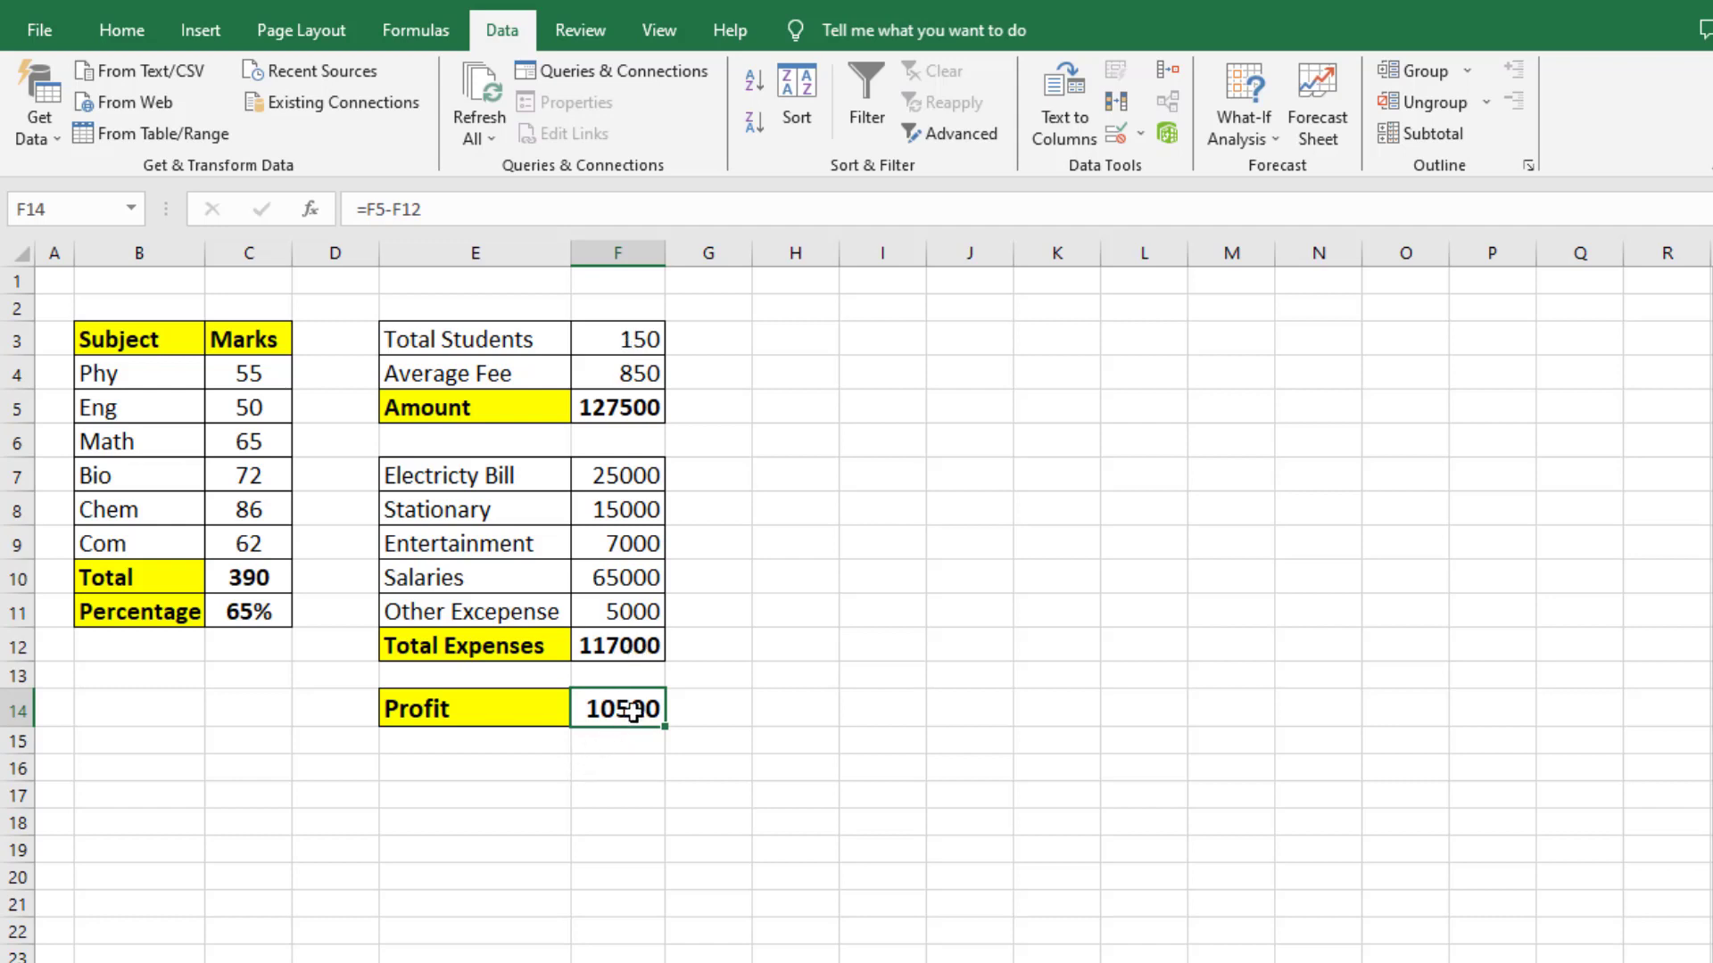
- Try Goal Seek on the Profit in F14 with target value 30000 by changing Total Students in F3, and discard the solution
{"action": "left_click", "coordinate": [1252, 145]}
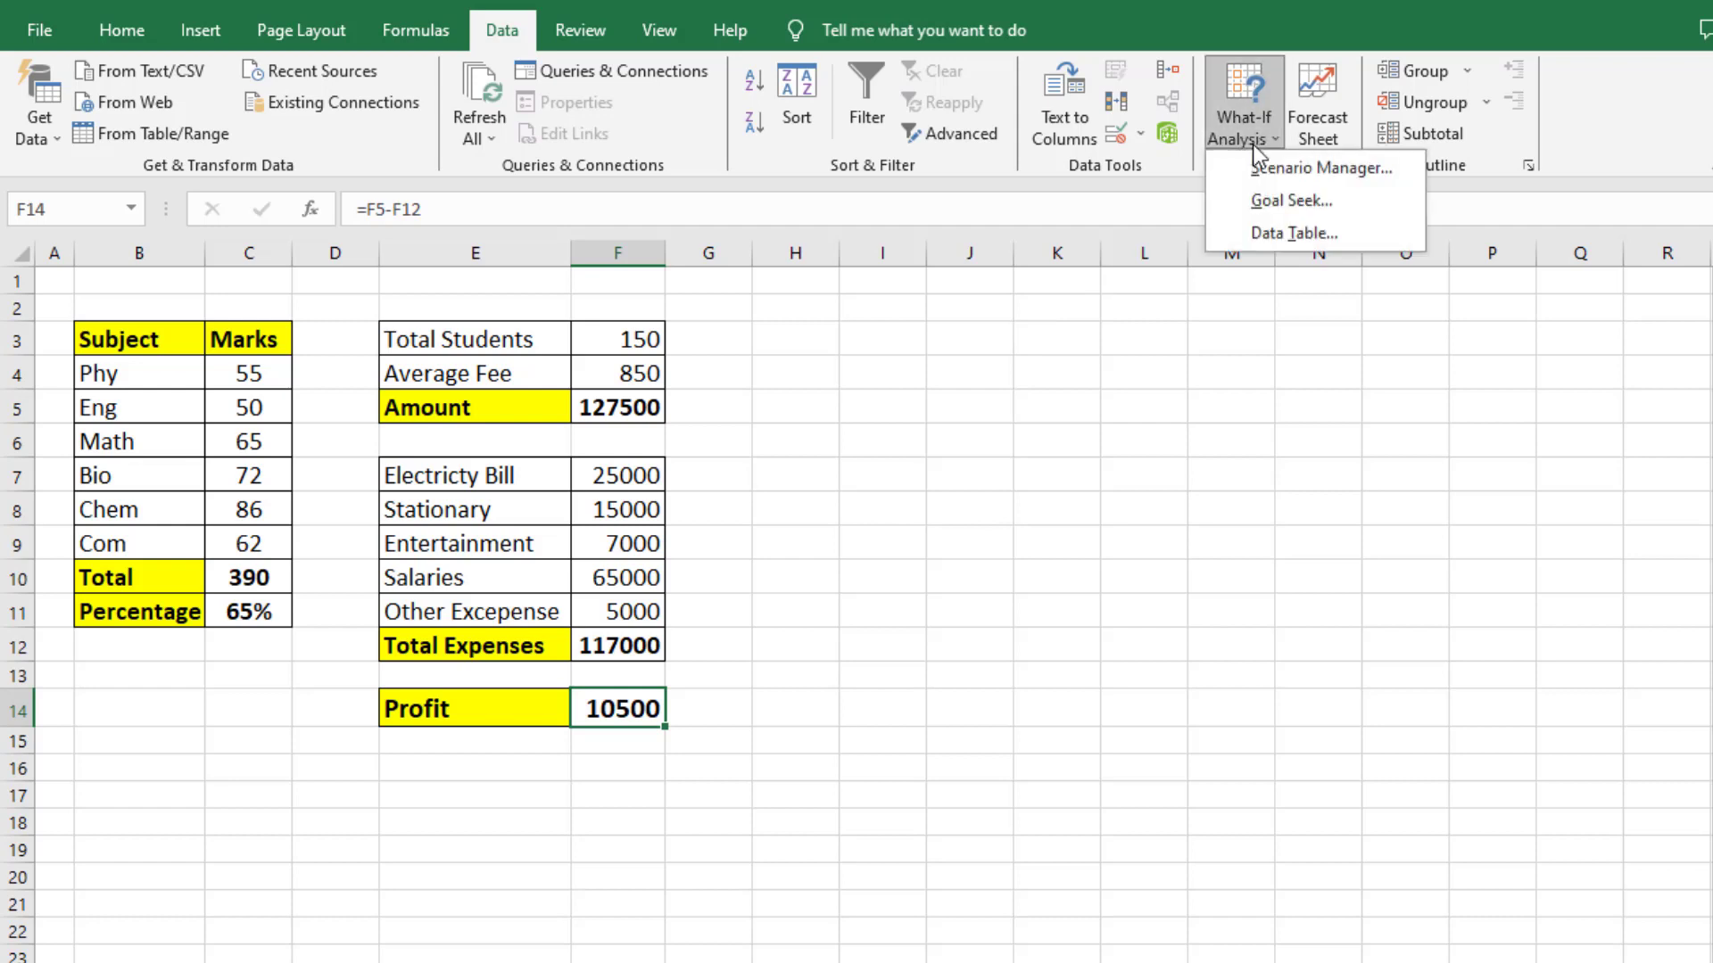
{"action": "left_click", "coordinate": [1254, 205]}
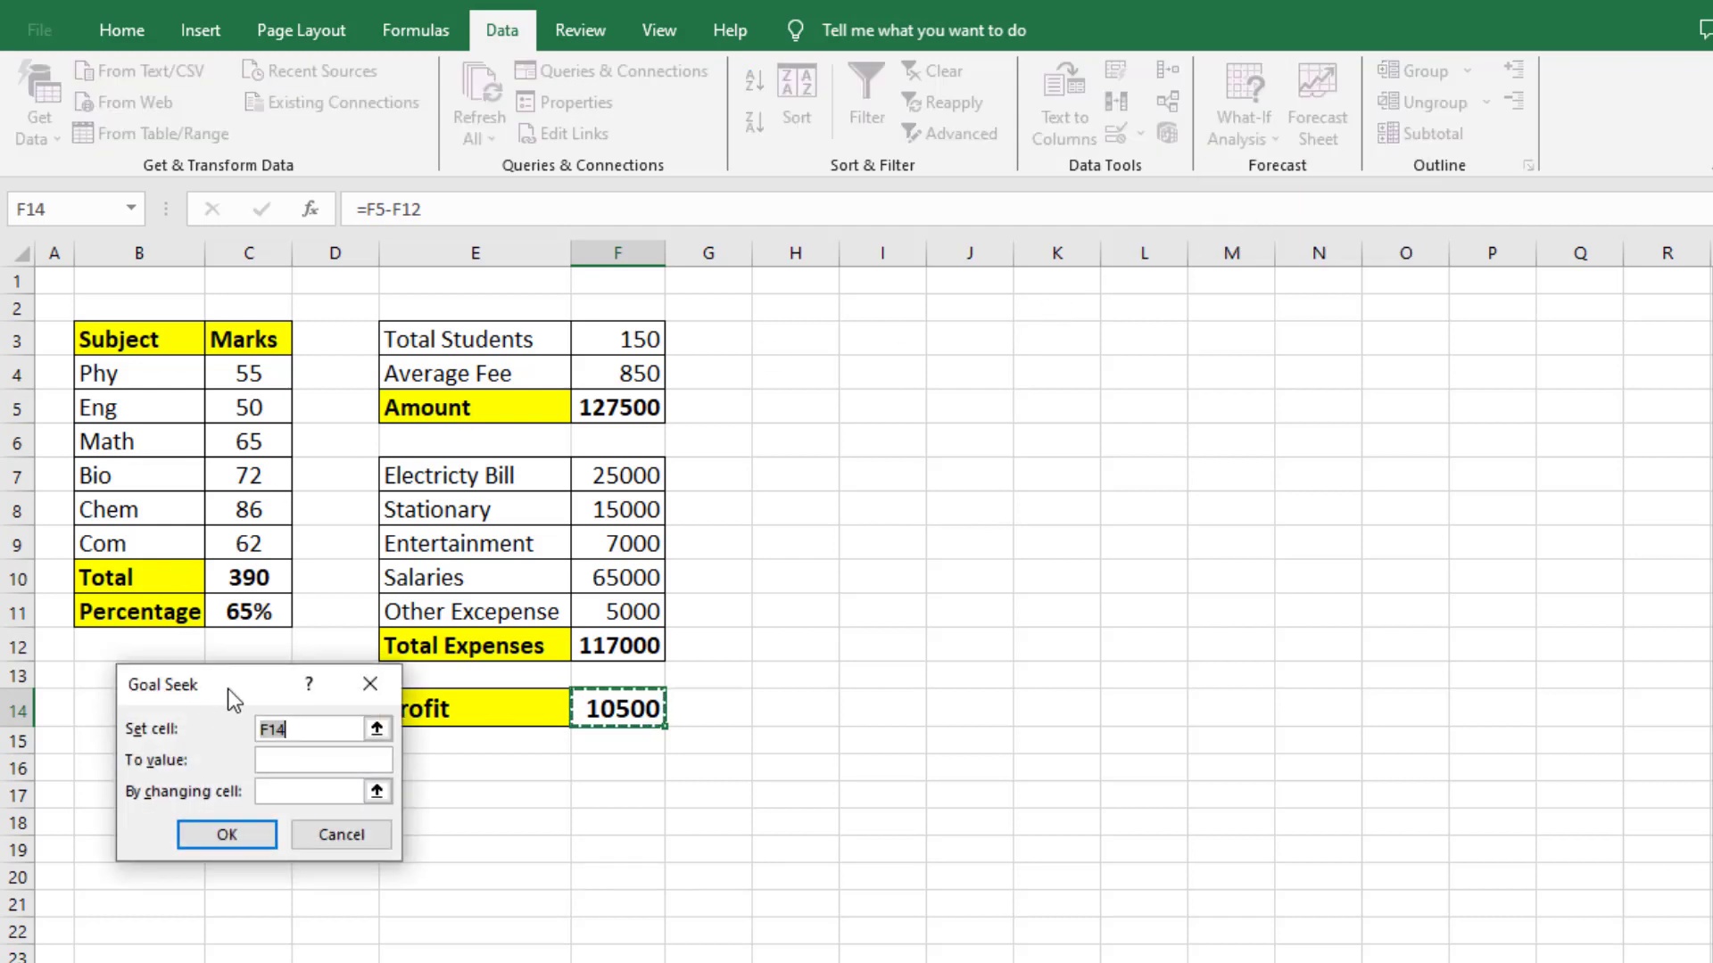
{"action": "left_click_drag", "start_coordinate": [227, 689], "coordinate": [298, 733]}
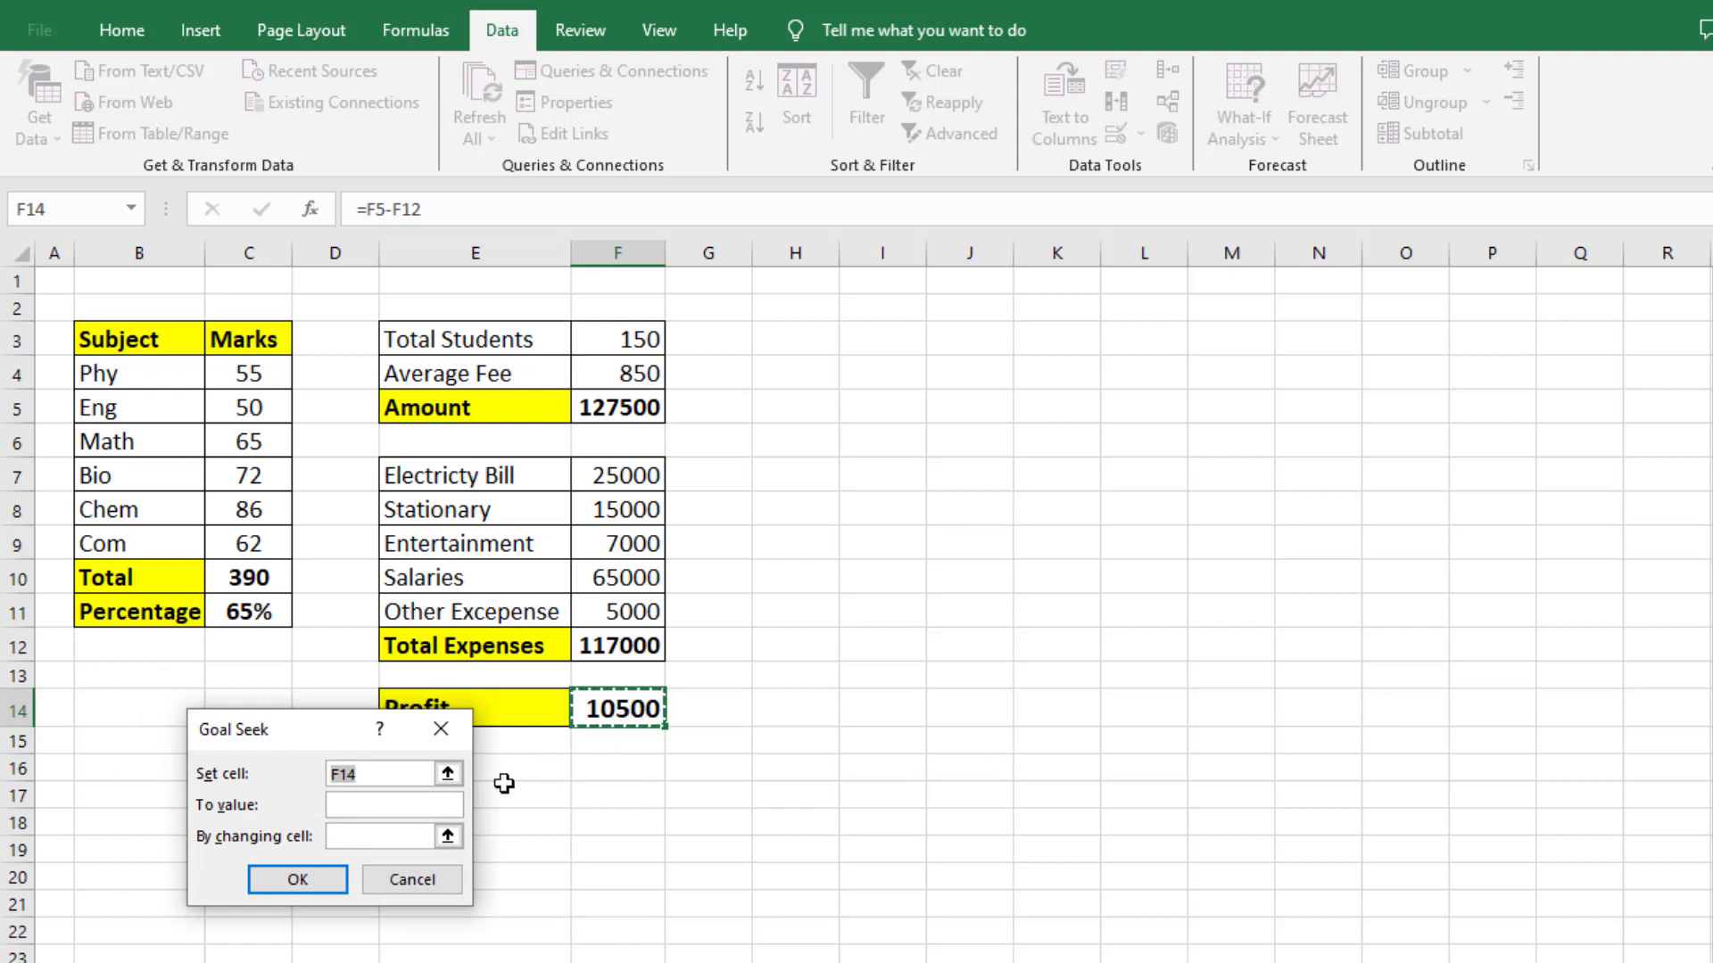
{"action": "left_click", "coordinate": [368, 809]}
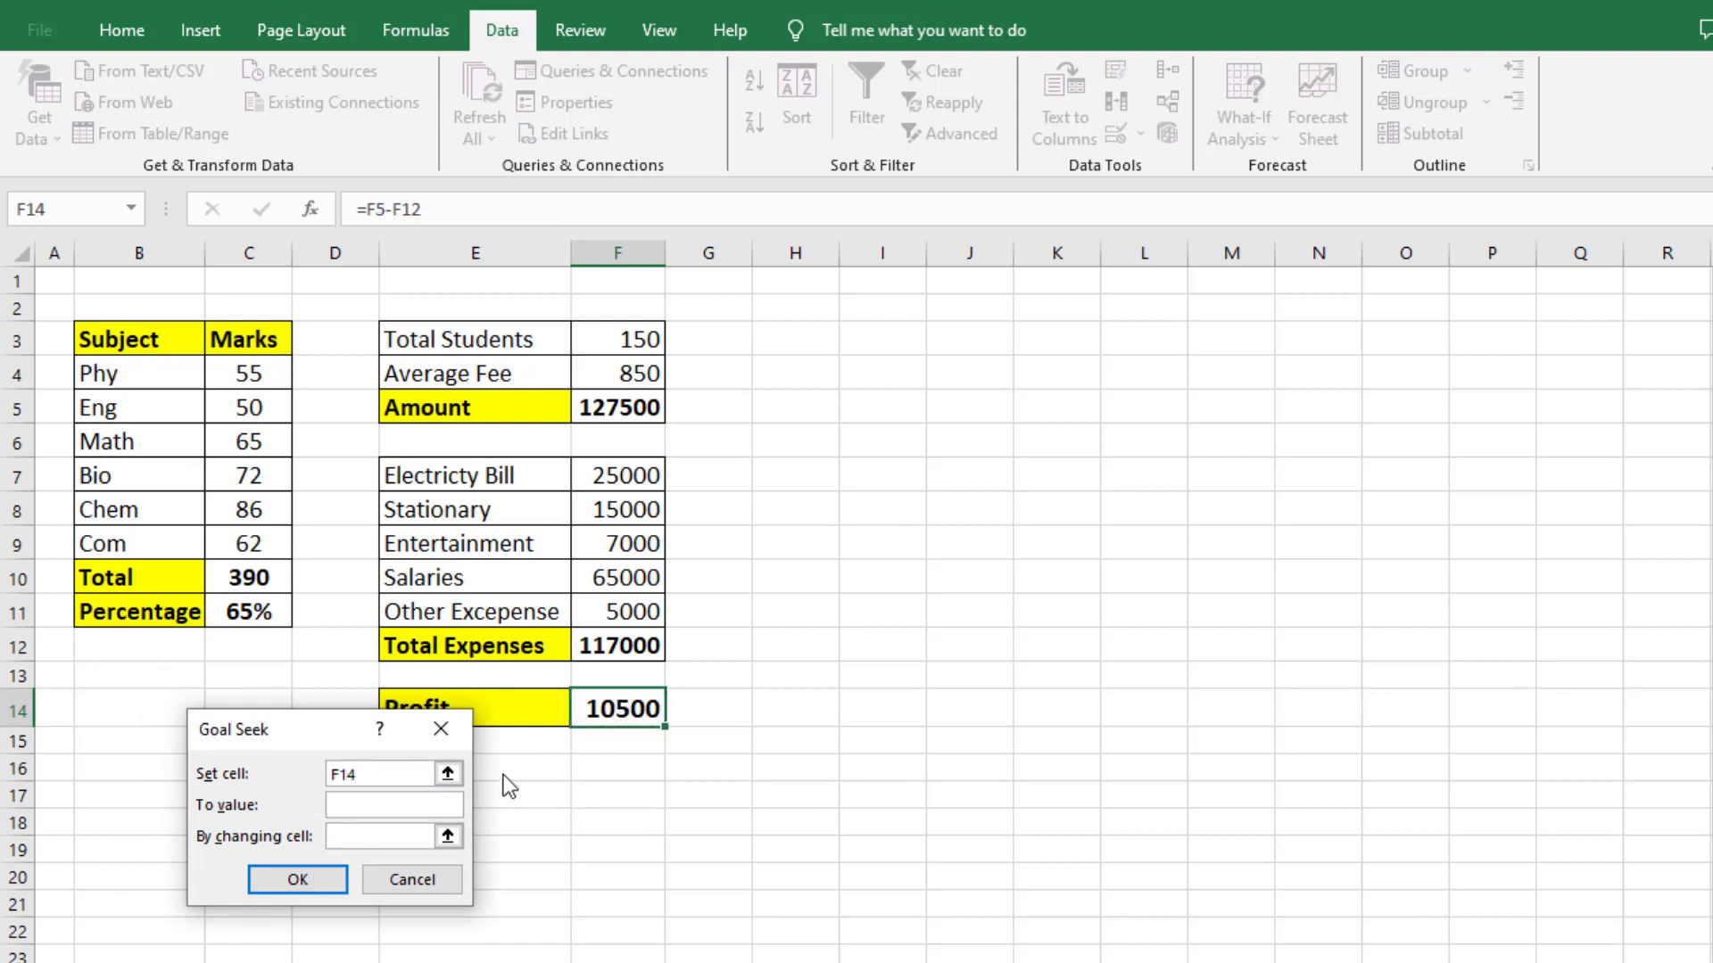
{"action": "type", "text": "30000"}
{"action": "left_click_drag", "start_coordinate": [278, 726], "coordinate": [192, 599]}
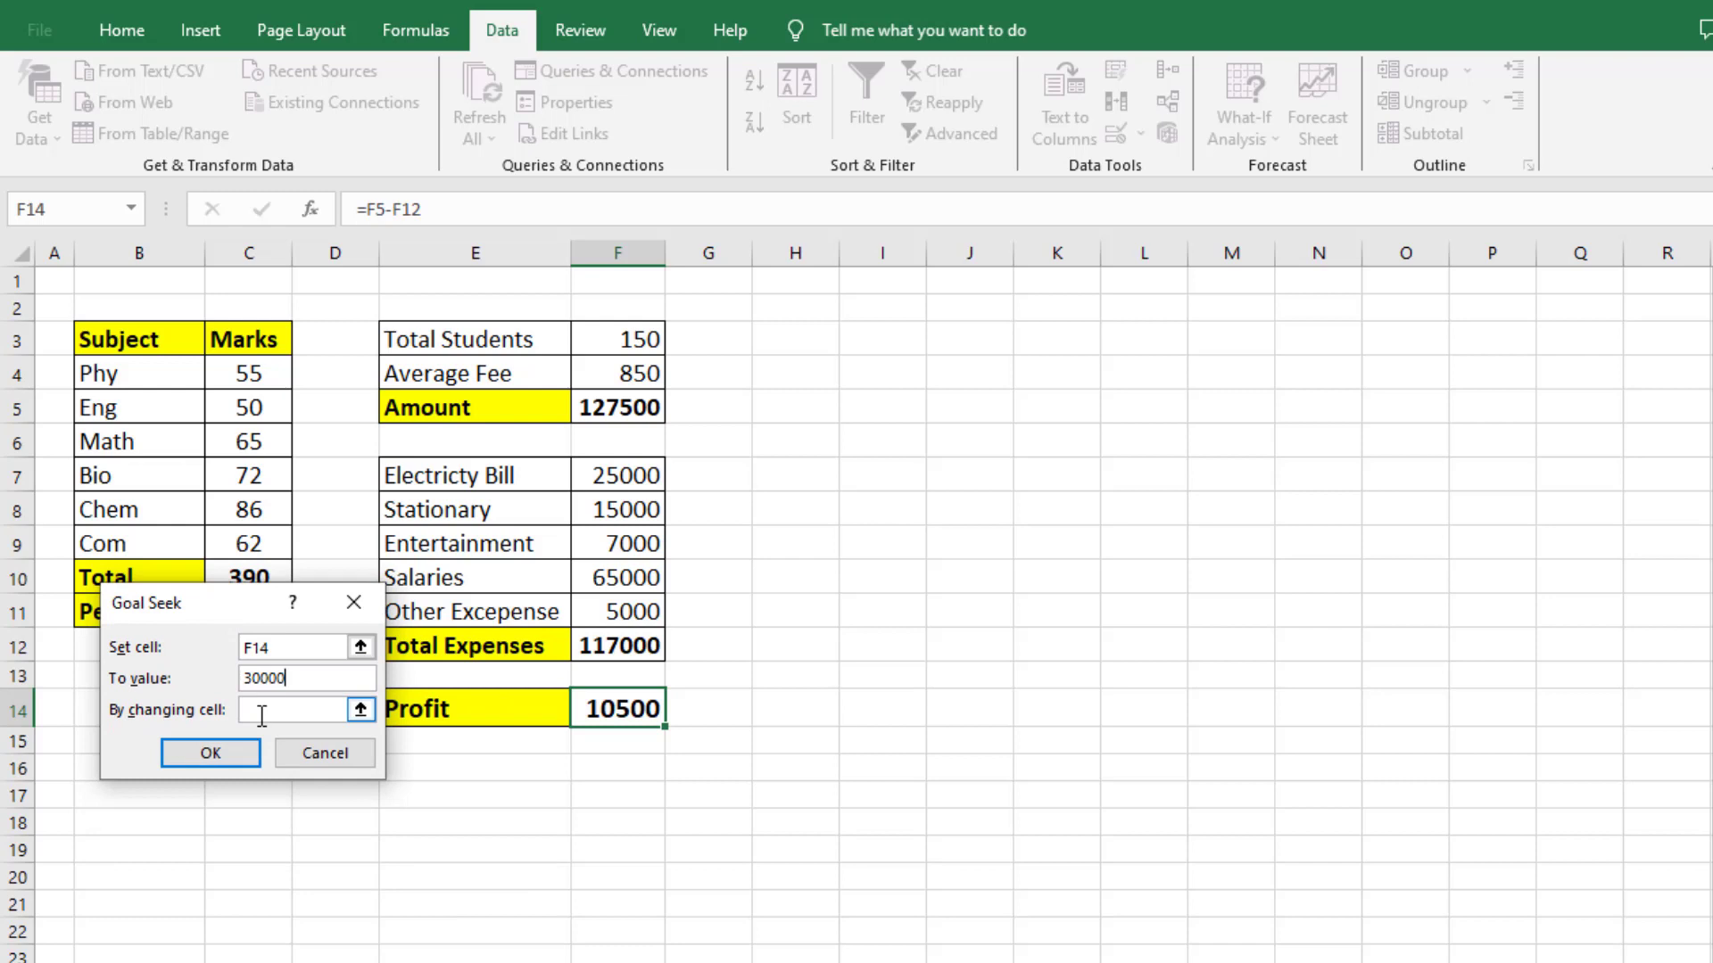
{"action": "left_click", "coordinate": [621, 342]}
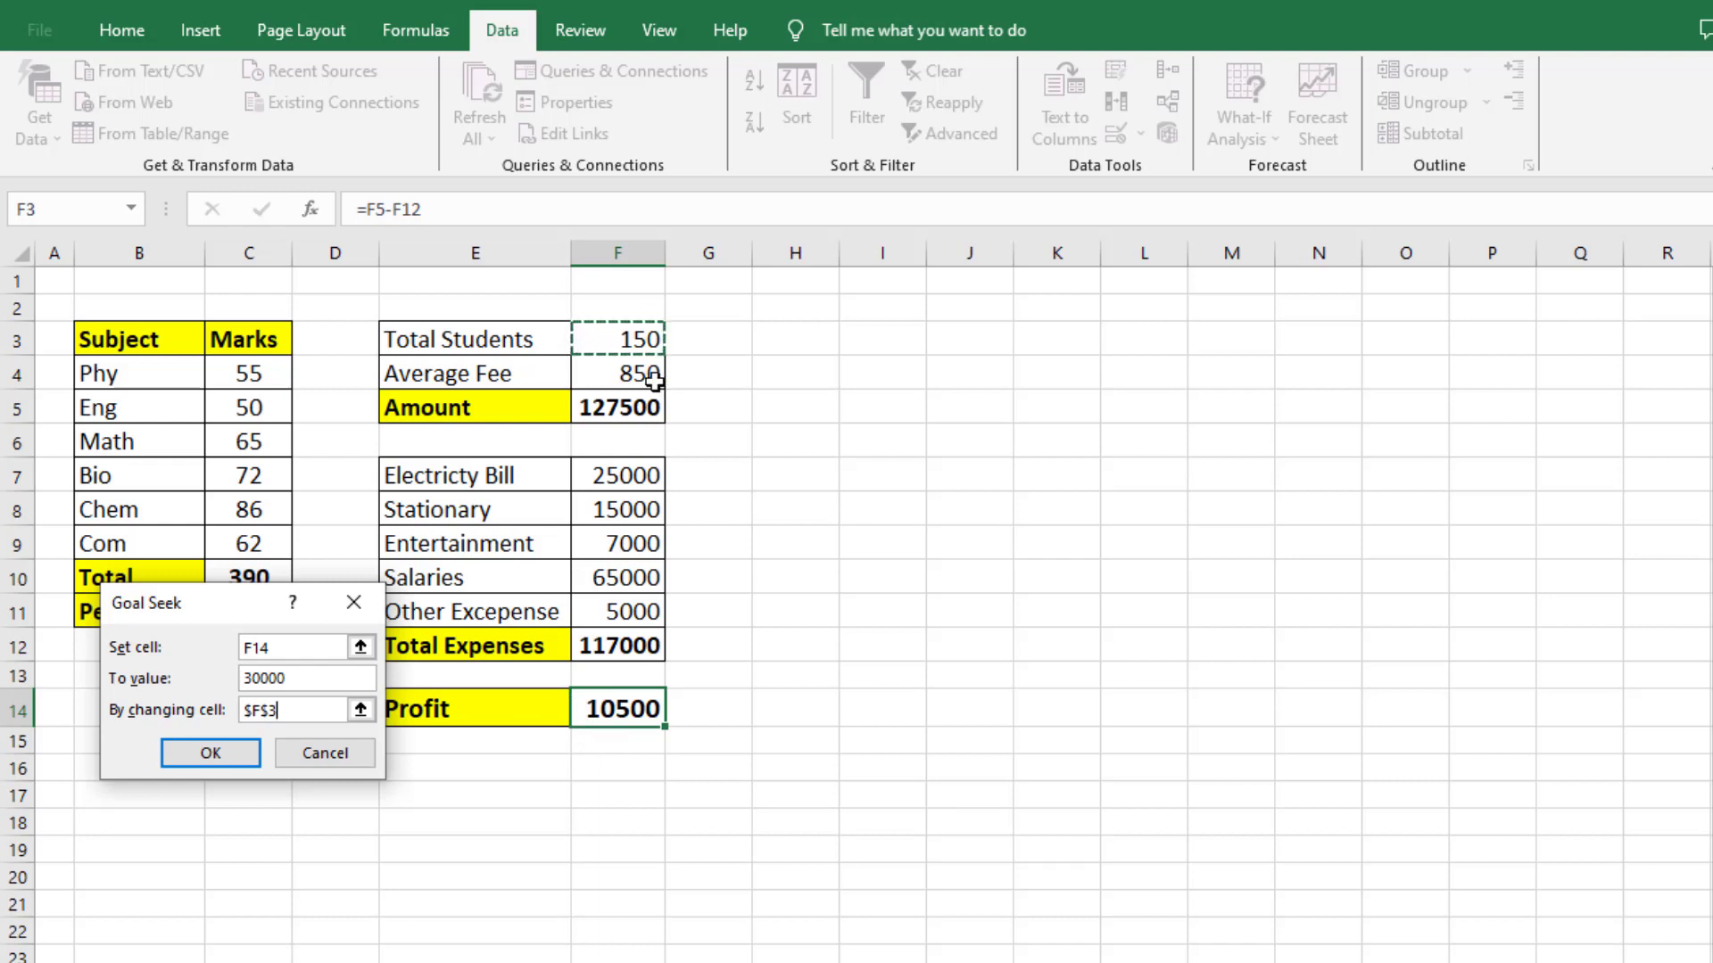
{"action": "left_click", "coordinate": [244, 751]}
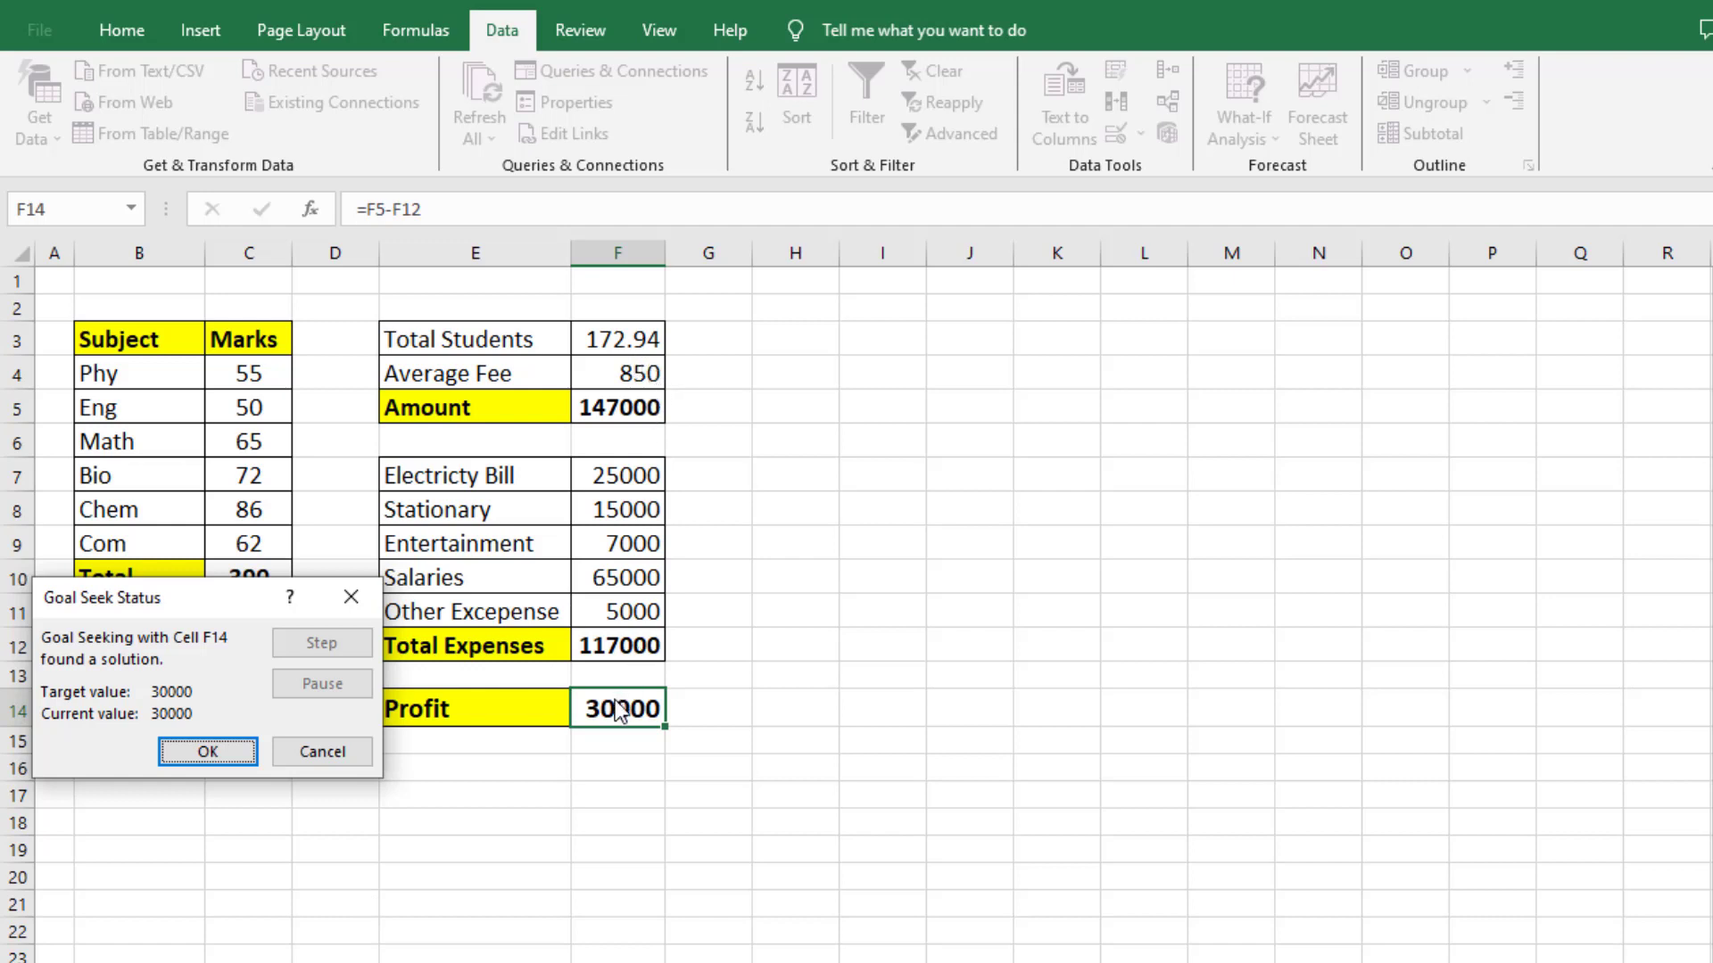
{"action": "left_click", "coordinate": [352, 755]}
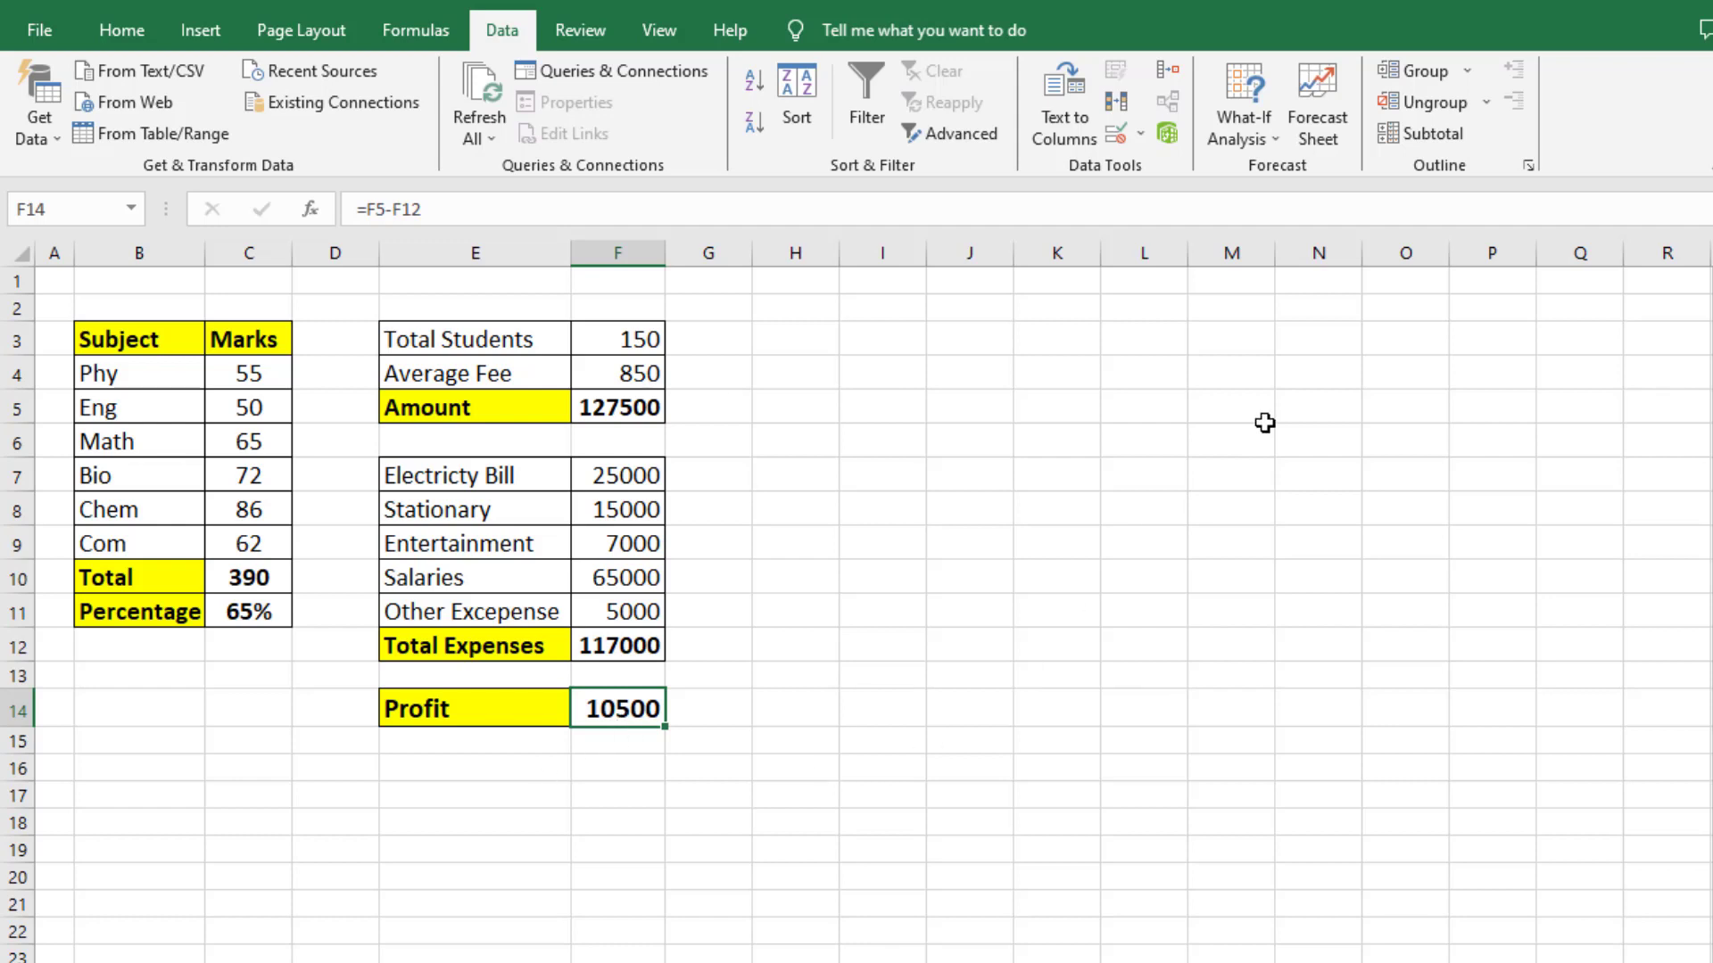
- Run Goal Seek on the Profit in F14 with target value 30000 by changing the Average Fee in F4, keep the solution, and check both cells
{"action": "left_click", "coordinate": [1256, 147]}
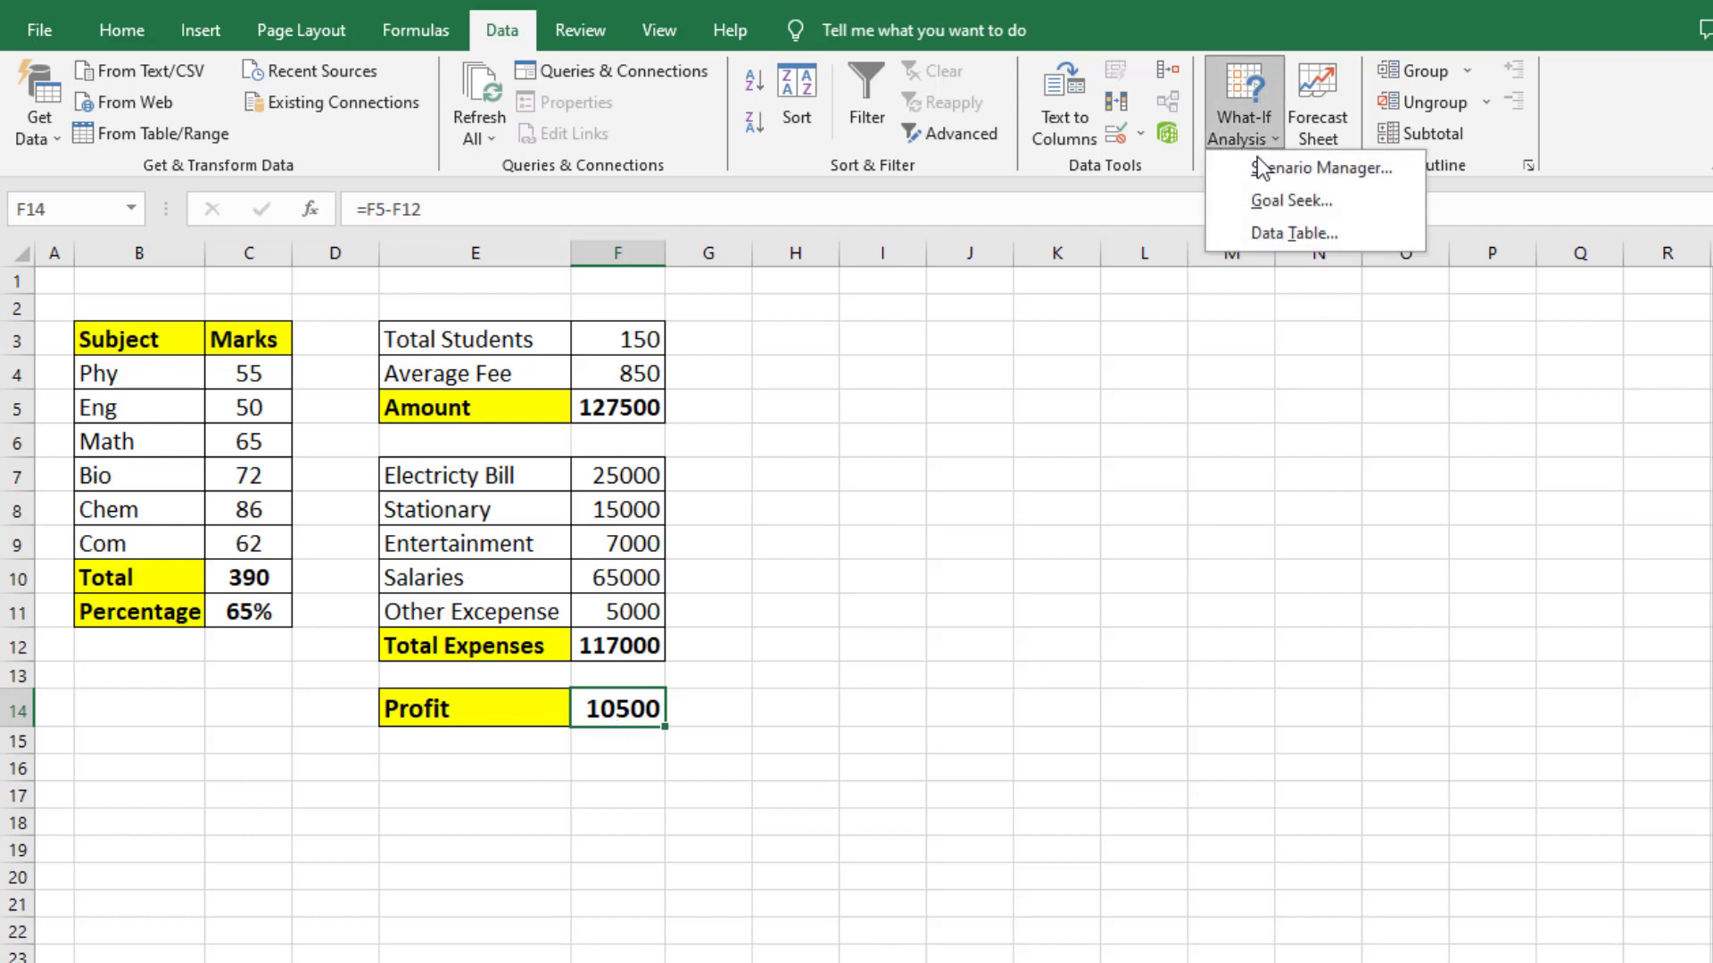
{"action": "left_click", "coordinate": [1251, 210]}
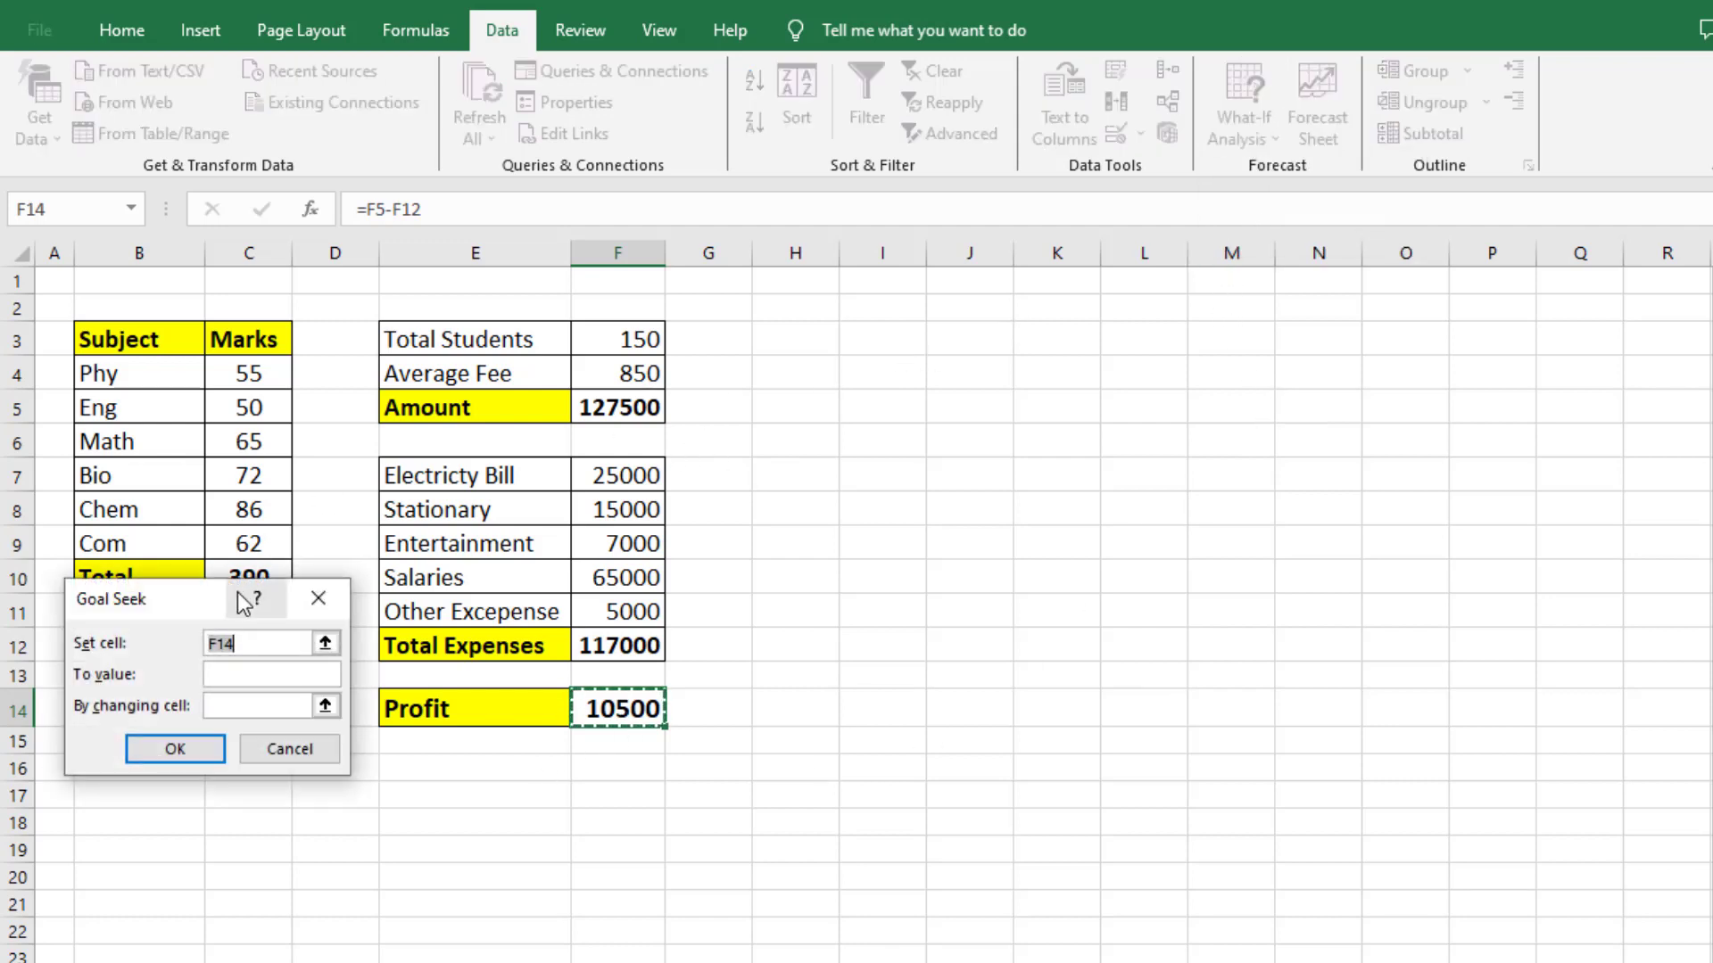
{"action": "left_click_drag", "start_coordinate": [199, 591], "coordinate": [450, 737]}
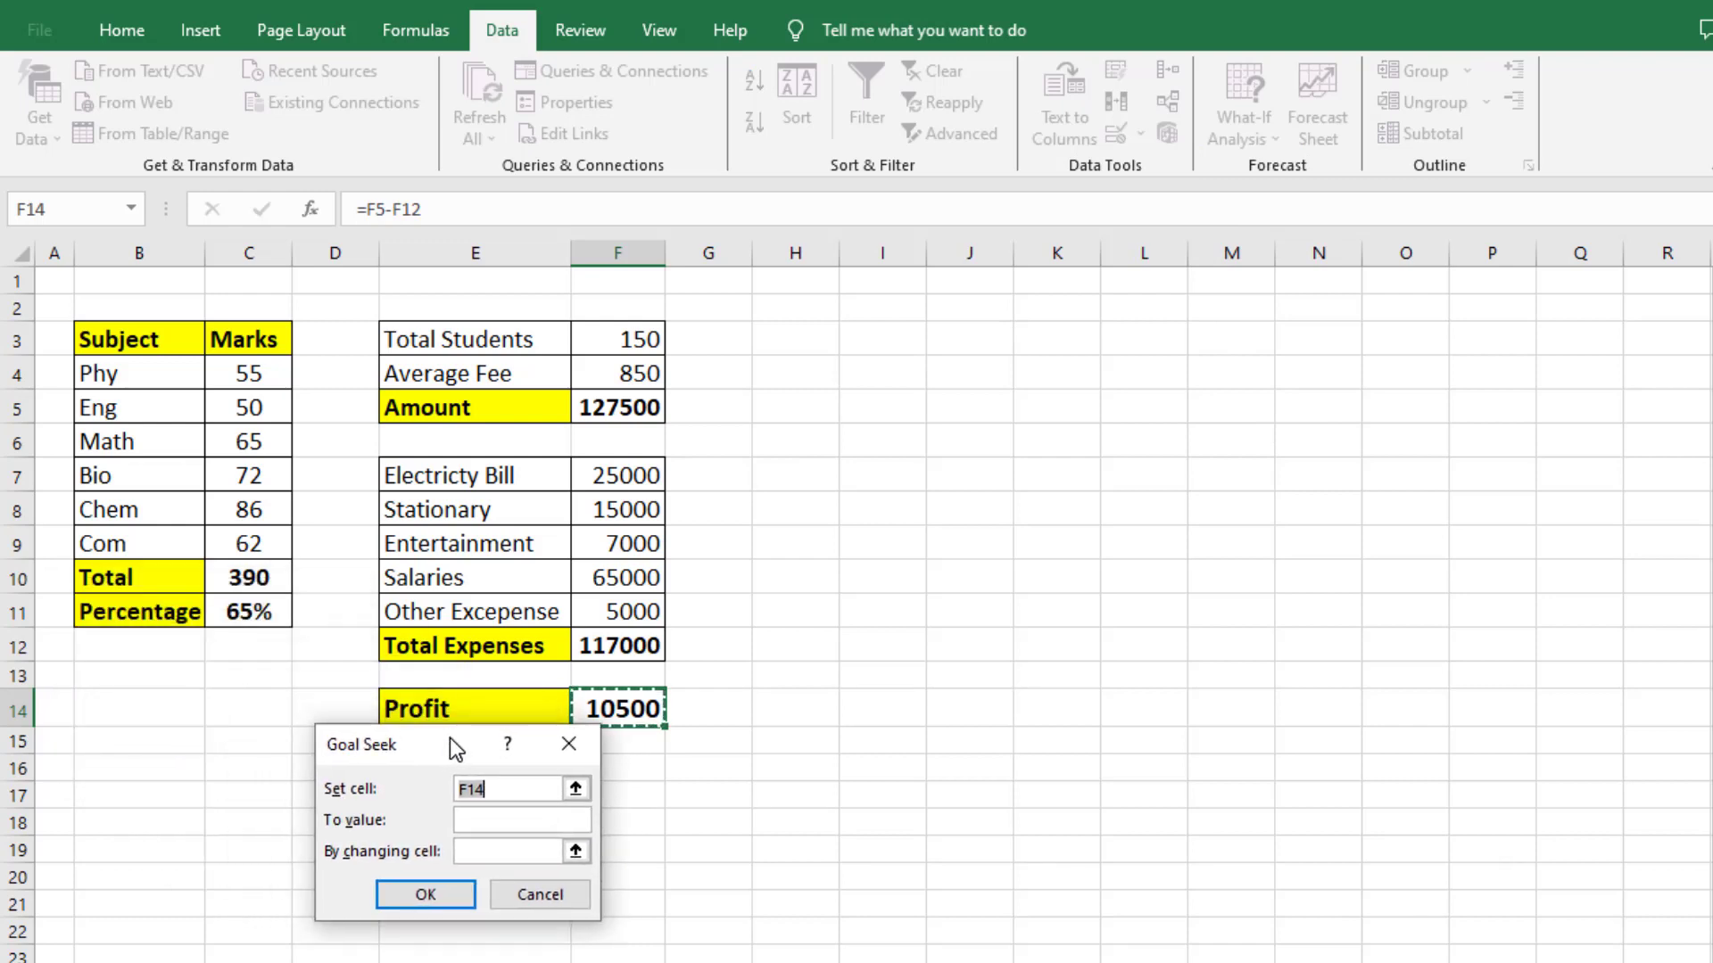
{"action": "left_click", "coordinate": [500, 818]}
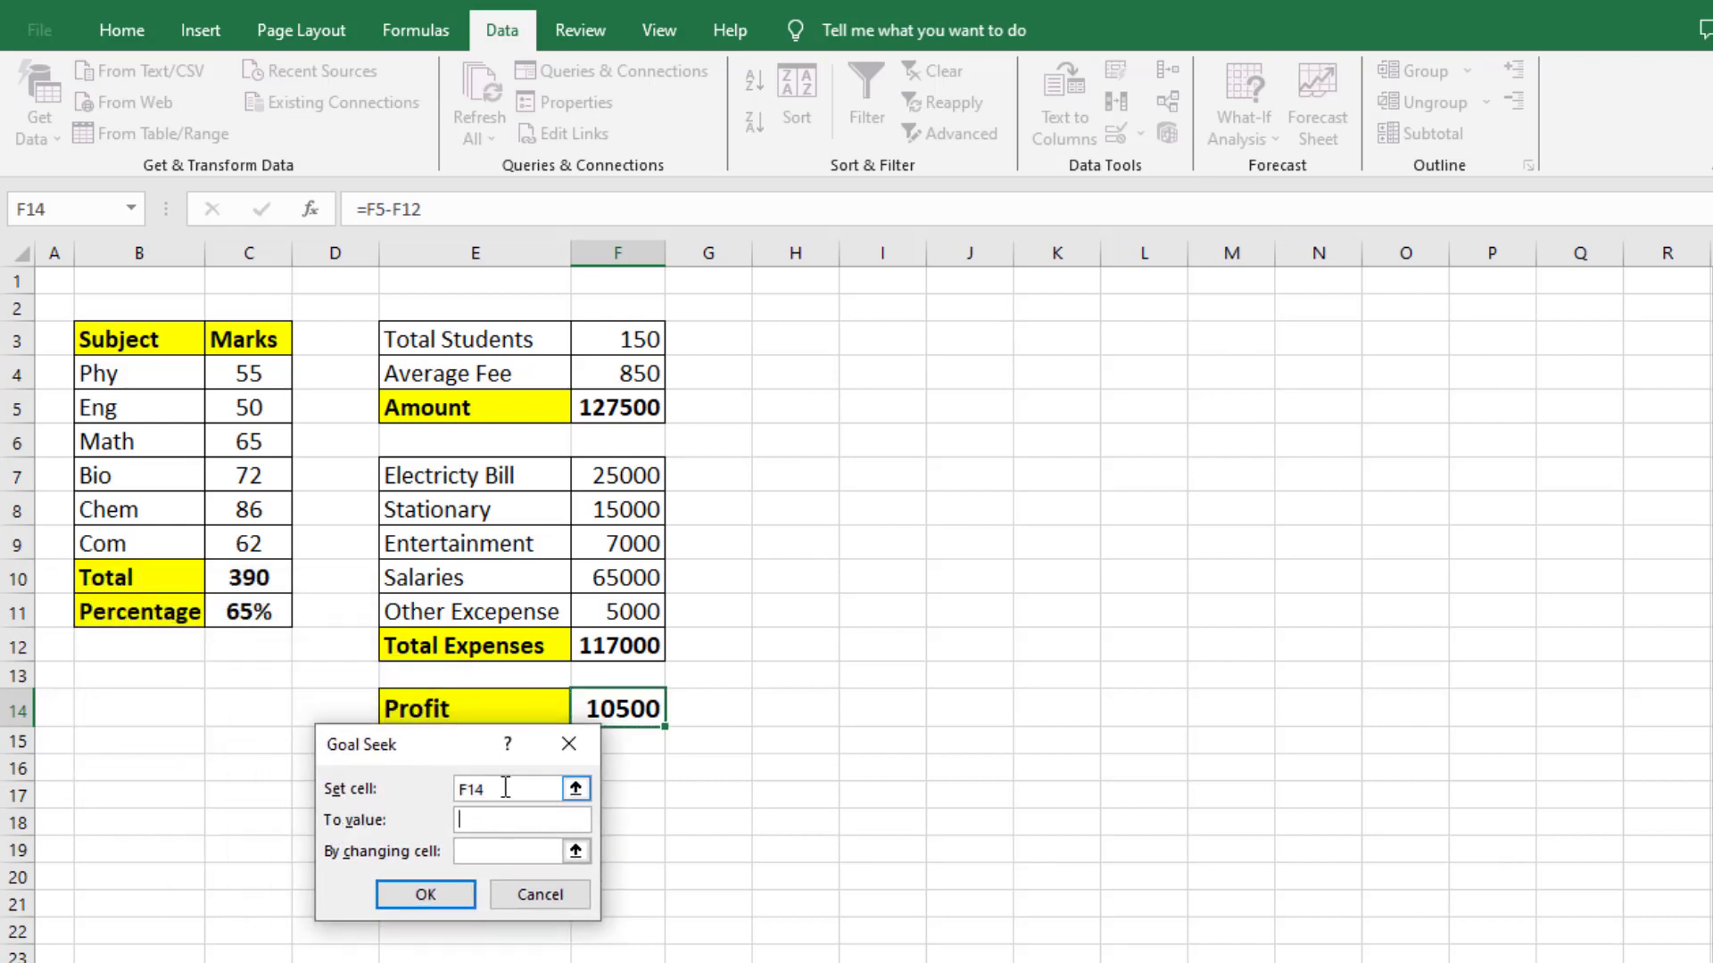
{"action": "type", "text": "30000"}
{"action": "left_click_drag", "start_coordinate": [403, 740], "coordinate": [234, 629]}
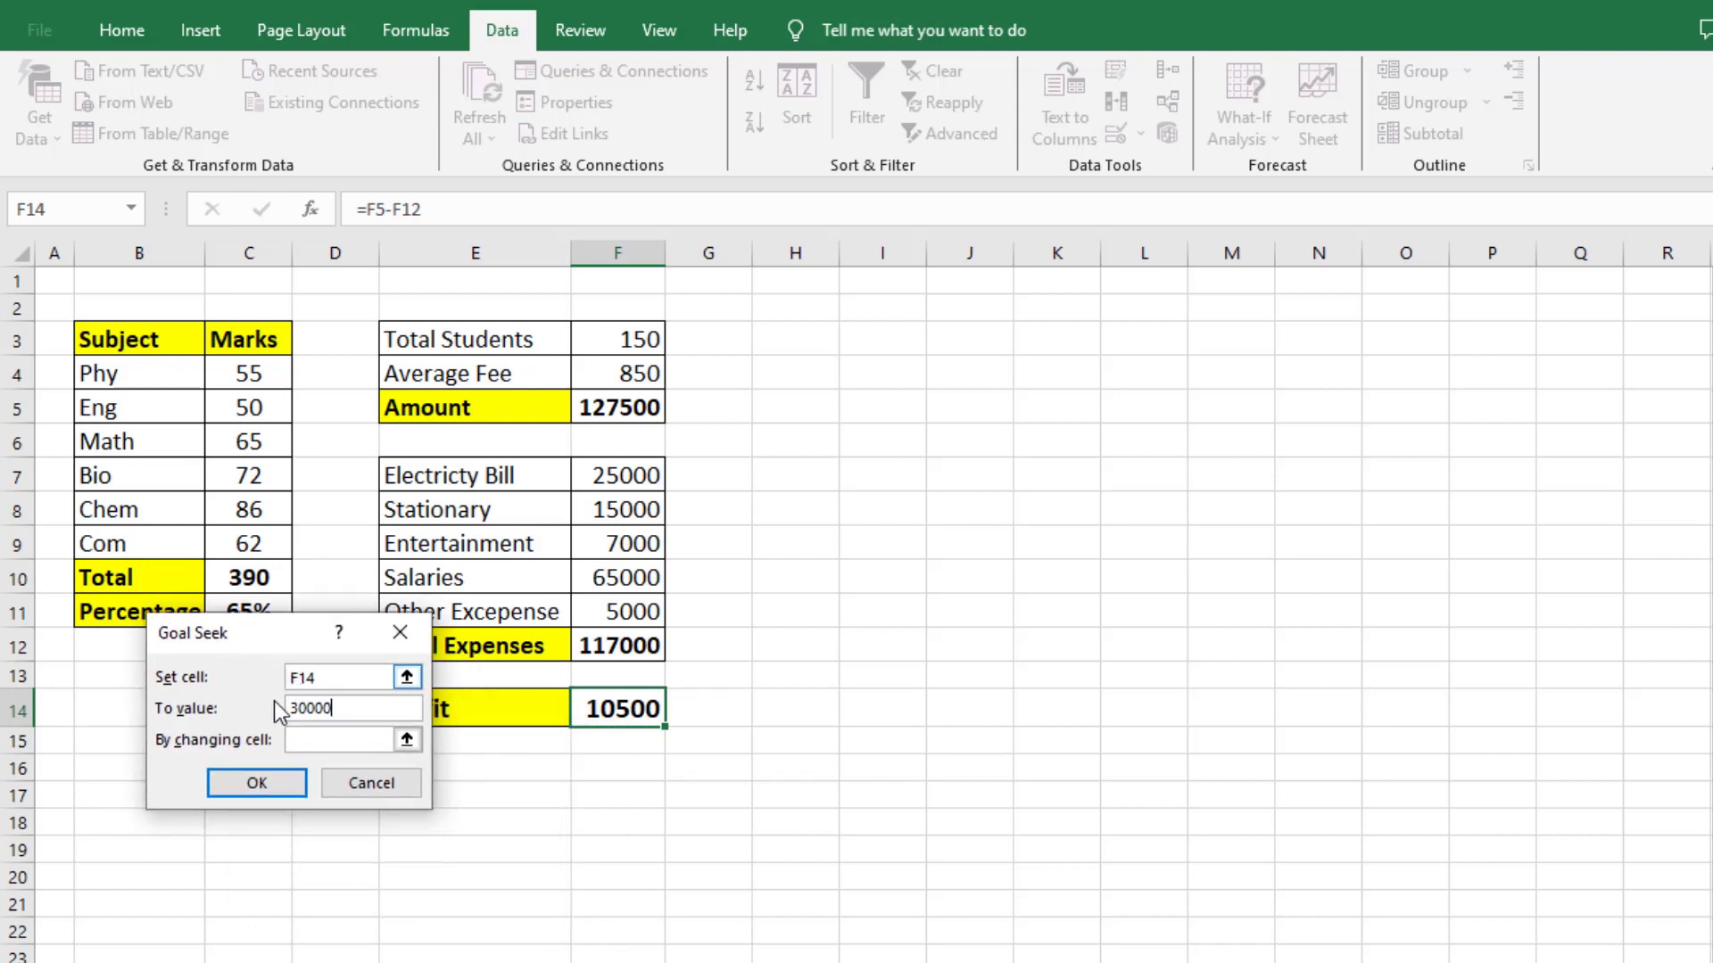
{"action": "left_click", "coordinate": [311, 742]}
{"action": "left_click", "coordinate": [634, 375]}
{"action": "left_click", "coordinate": [275, 781]}
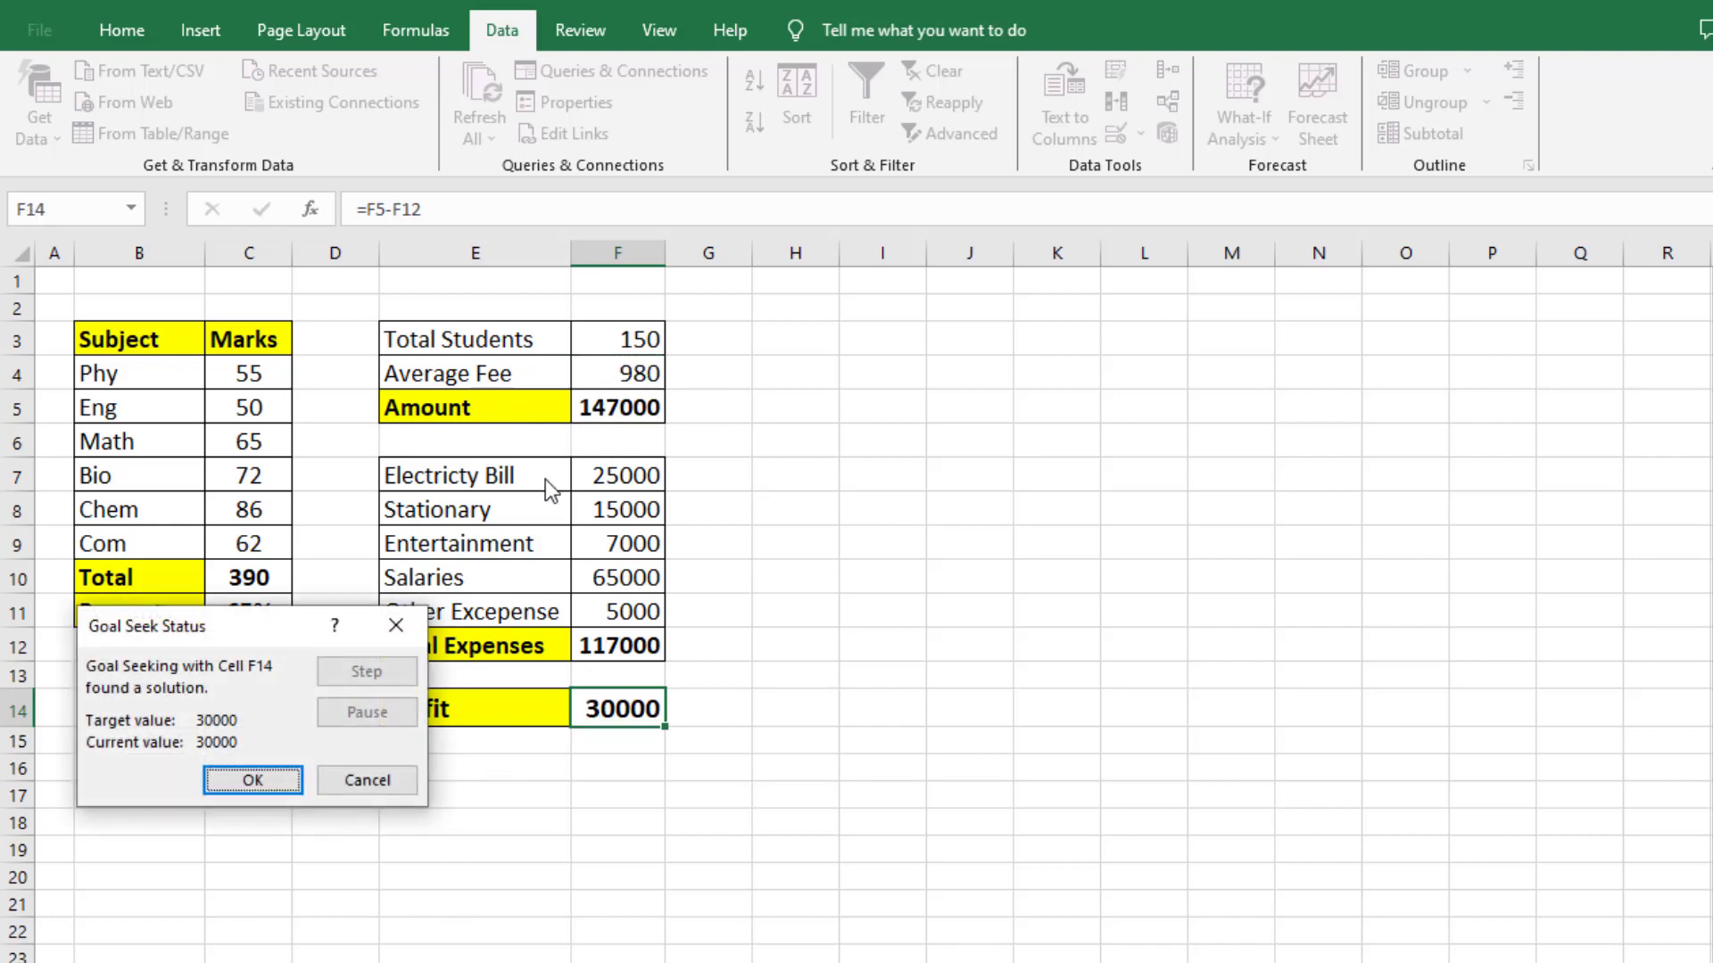
{"action": "left_click", "coordinate": [292, 779]}
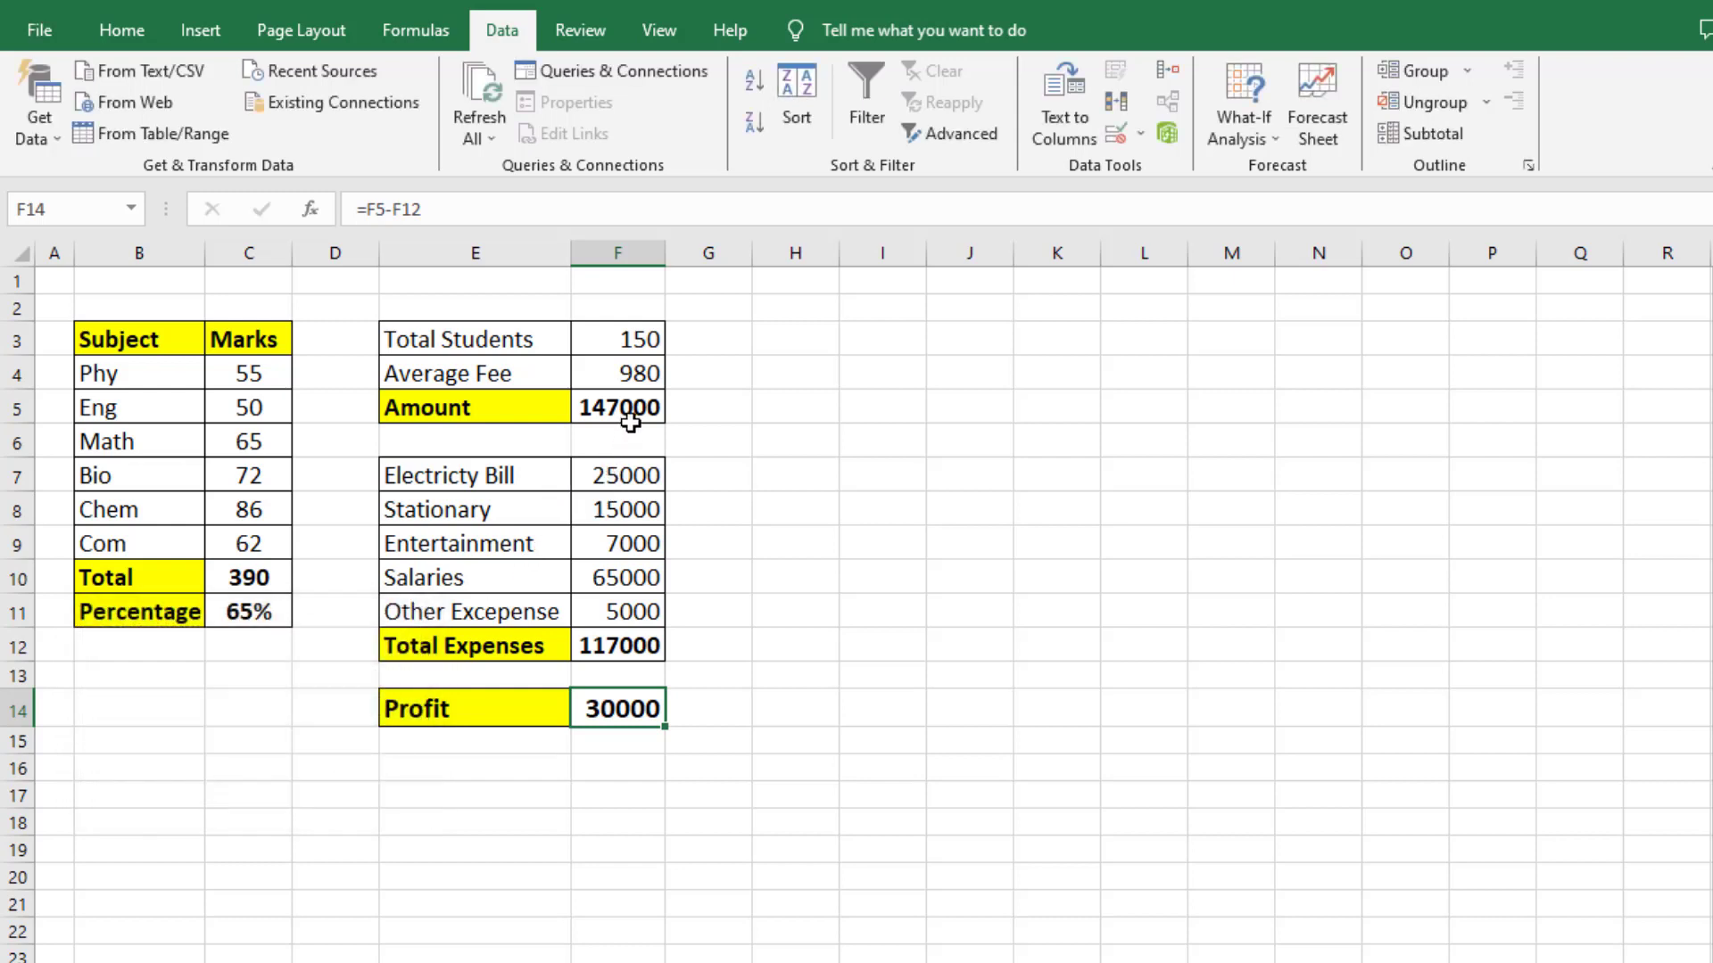
{"action": "left_click", "coordinate": [645, 379]}
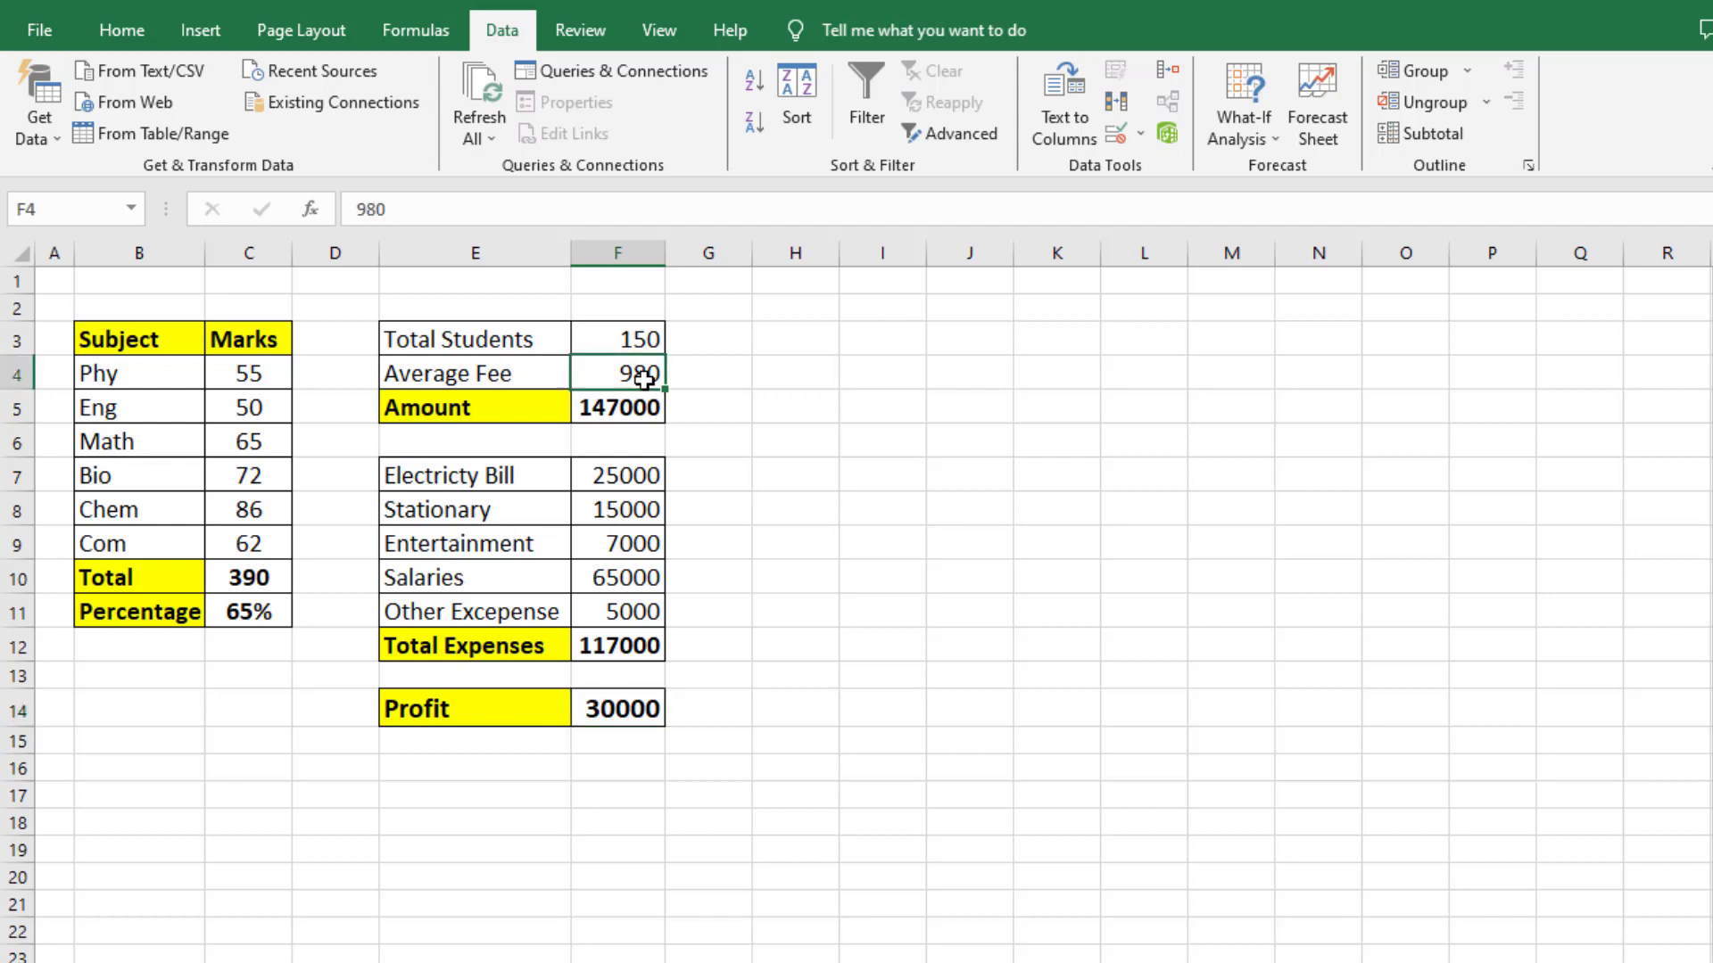
{"action": "left_click", "coordinate": [618, 712]}
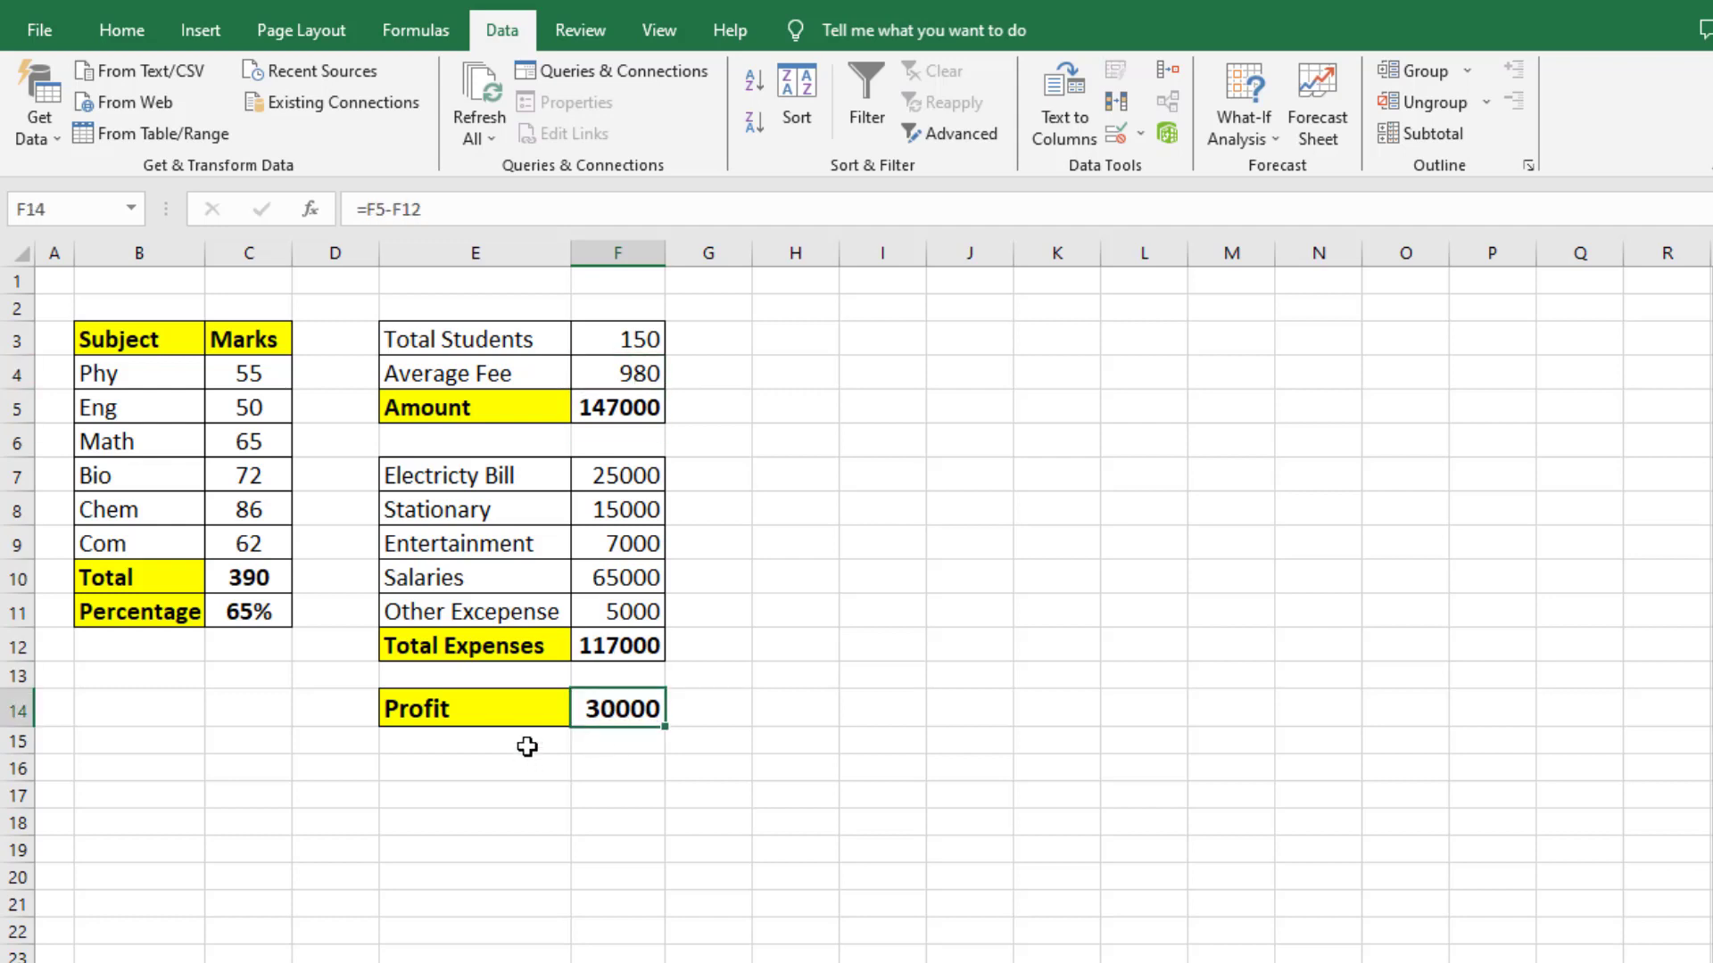